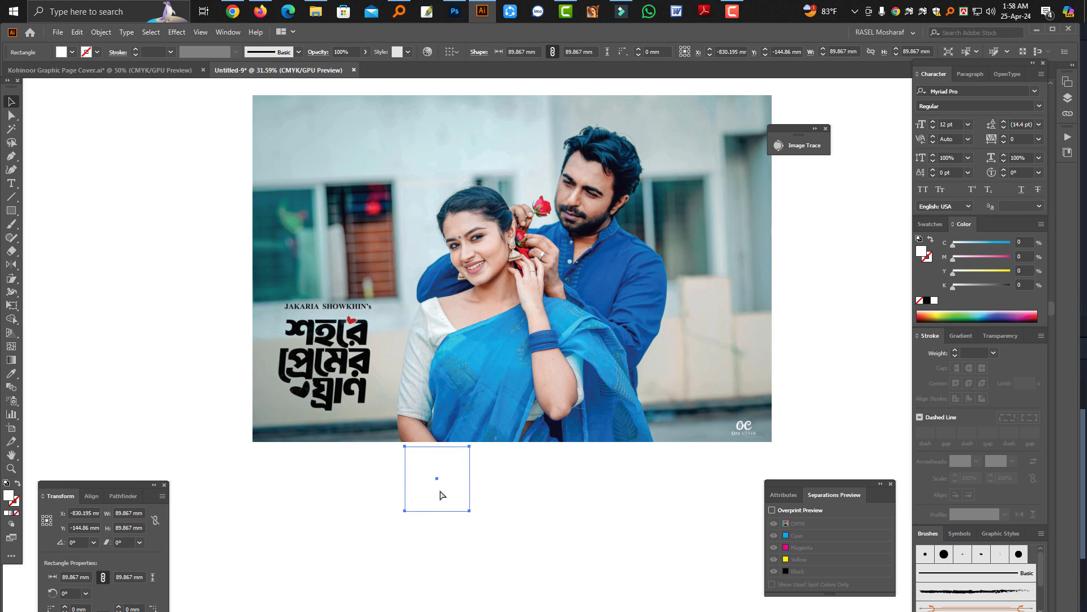
Show the artboards and duplicate the white square into a grid of three rows of six below the photo.
key("ctrl+shift+h")
left_click_drag(433, 491, 481, 539)
key("ctrl+z")
key("ctrl+d")
key("ctrl+d")
key("ctrl+d")
key("Tab")
key("ctrl+a")
key("ctrl+d")
left_click_drag(801, 523, 790, 481)
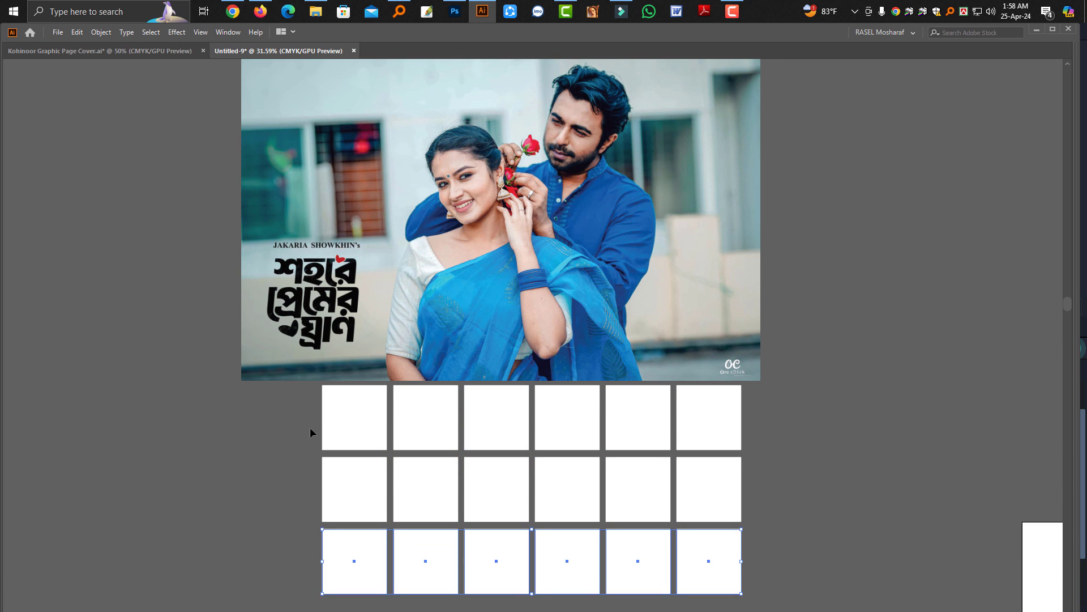
Fill the first square of the top row with the light blue of the sari, sampled with the Eyedropper.
left_click(330, 428)
key("Tab")
left_click(11, 374)
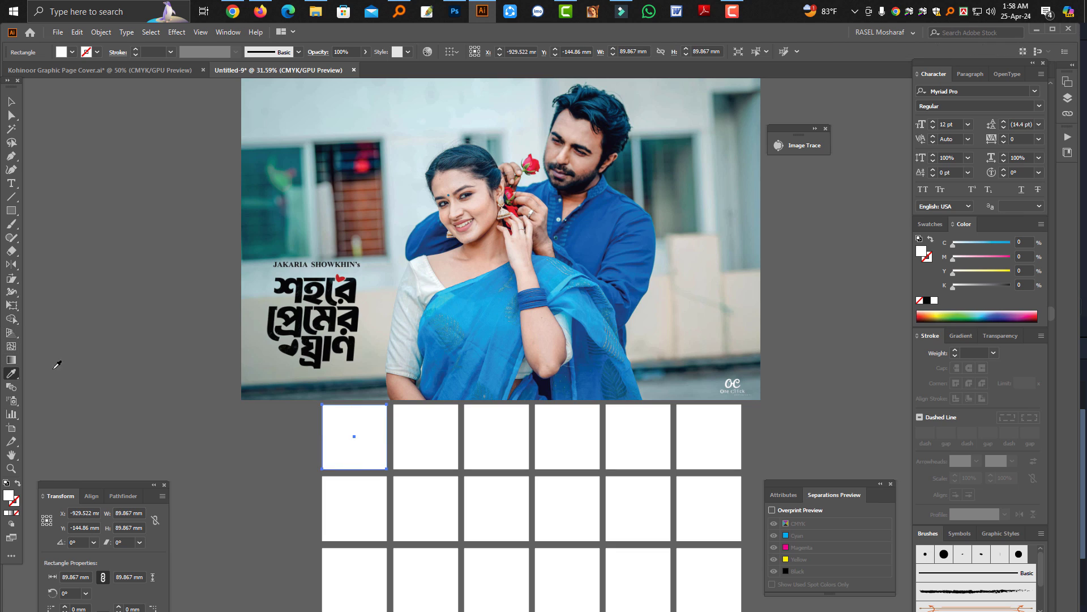
left_click(473, 327)
left_click(11, 101)
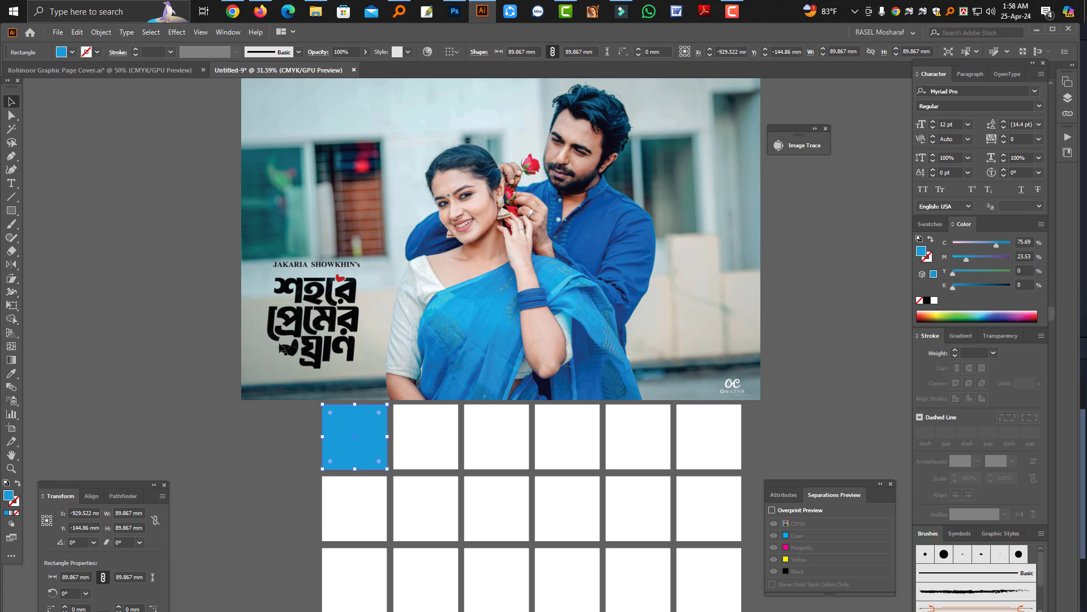
Fill the second square of the top row with the dark blue of the man's shirt, sampled with the Eyedropper.
left_click(408, 424)
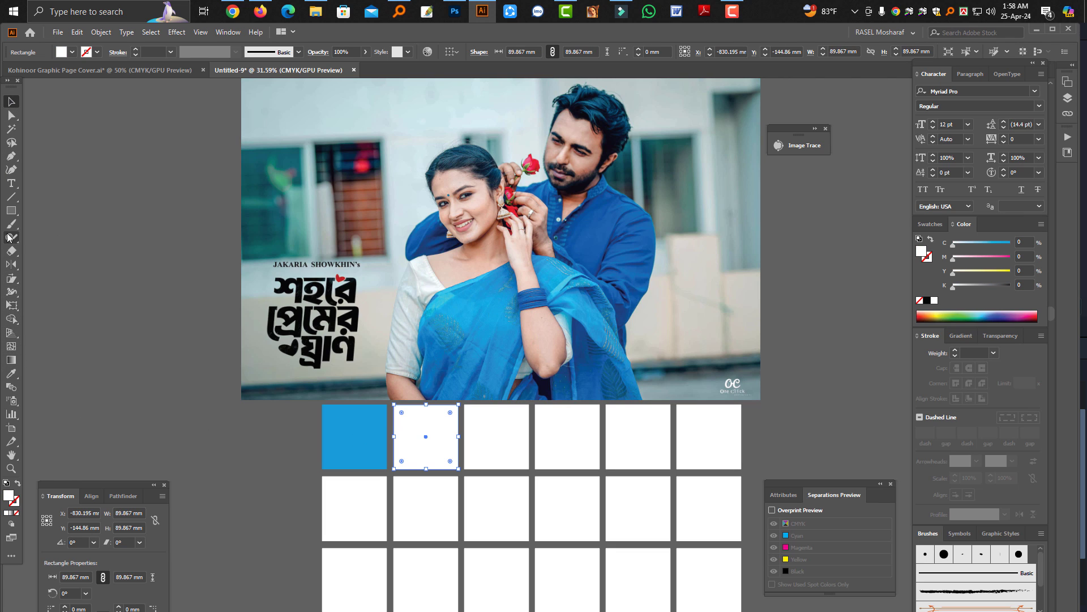
left_click(11, 373)
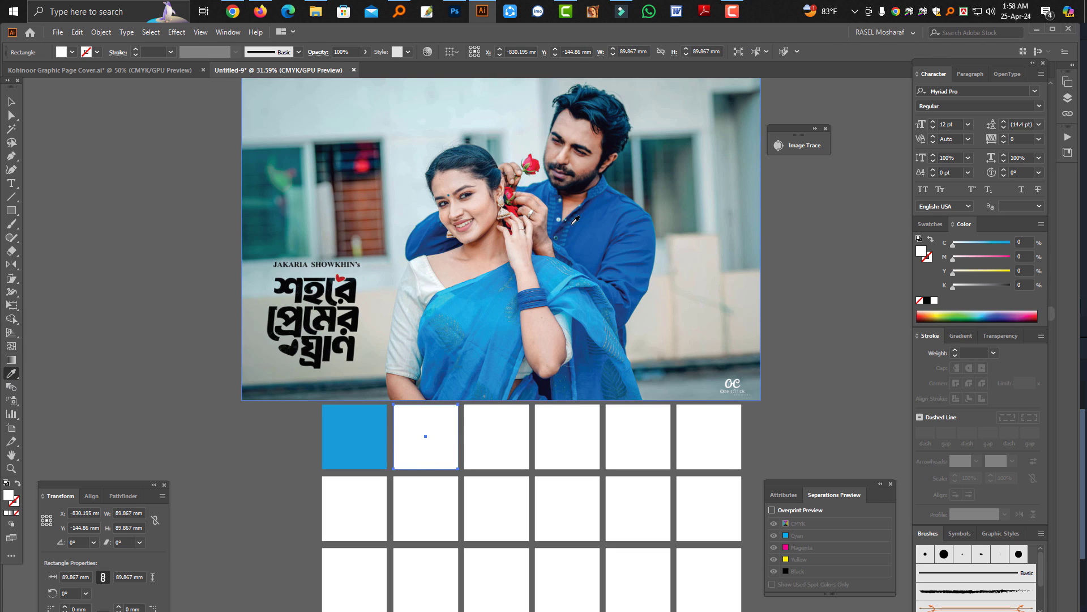
left_click(635, 224)
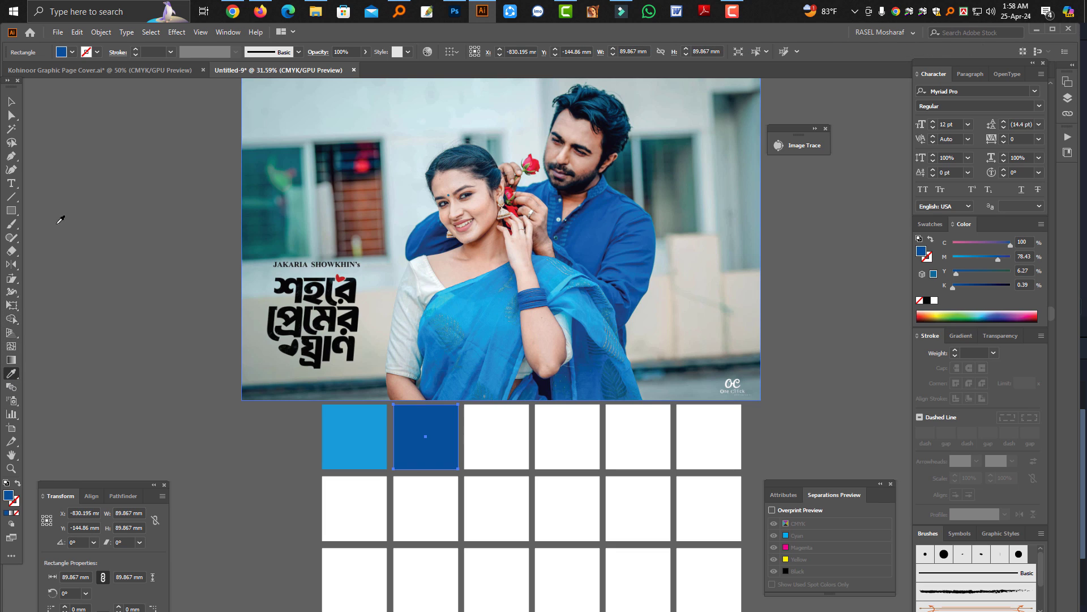
left_click(11, 101)
Fill the third square of the top row with the red-pink of the rose, sampled with the Eyedropper.
left_click(466, 430)
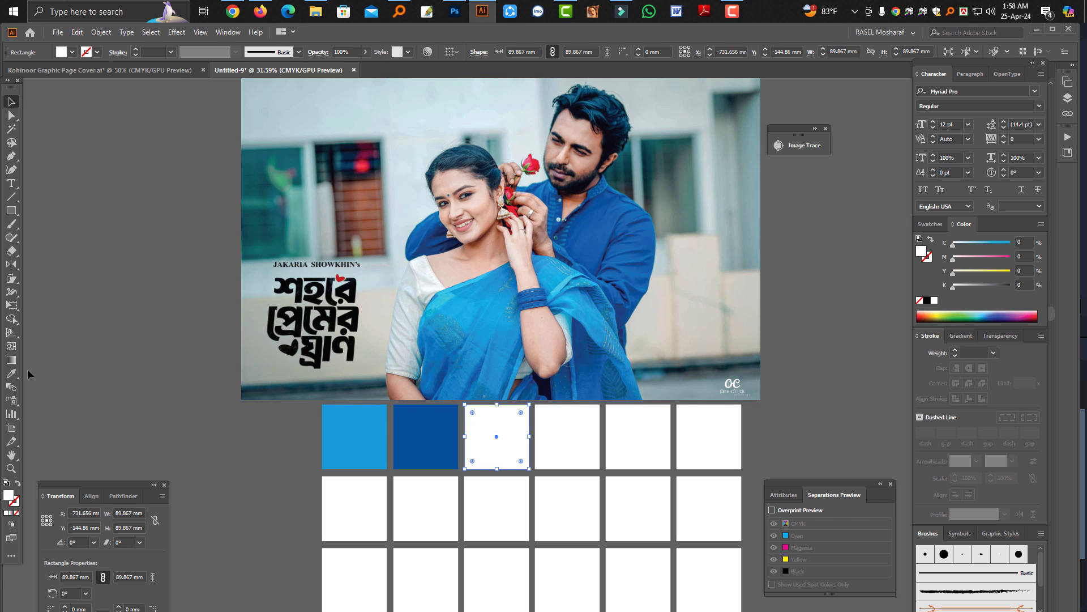
left_click(10, 374)
left_click(532, 164)
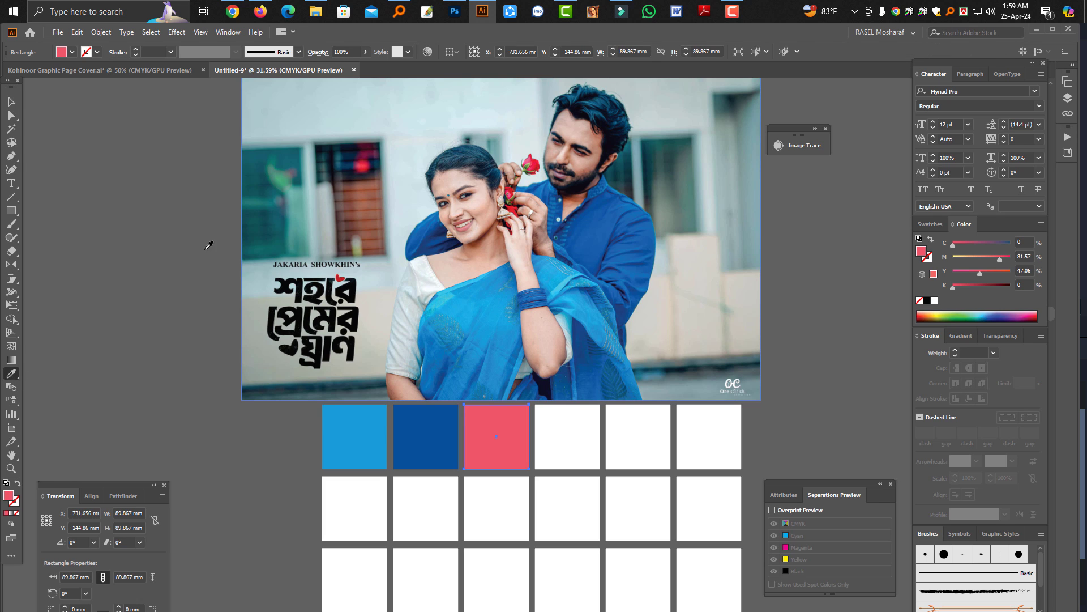
left_click(15, 101)
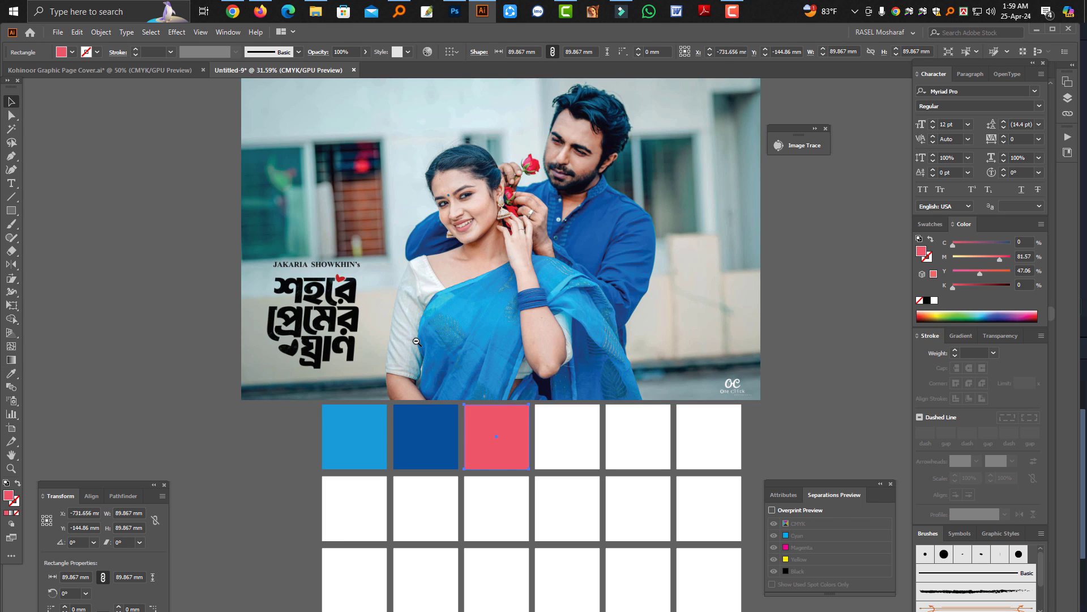
Delete the whole grid of squares below the photo.
scroll(411, 346, "down", 4)
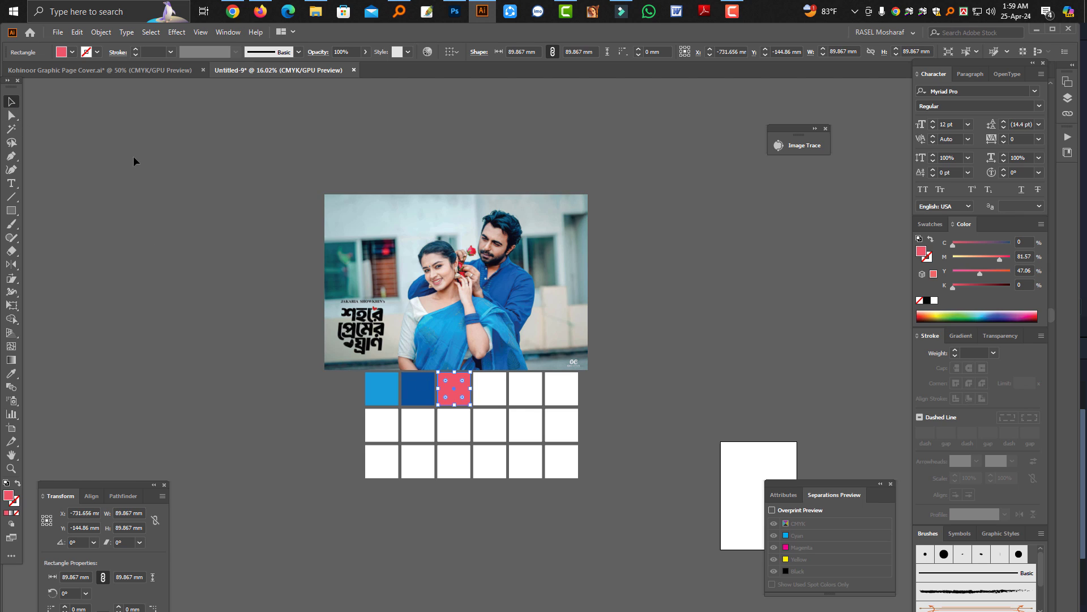
left_click_drag(630, 485, 355, 393)
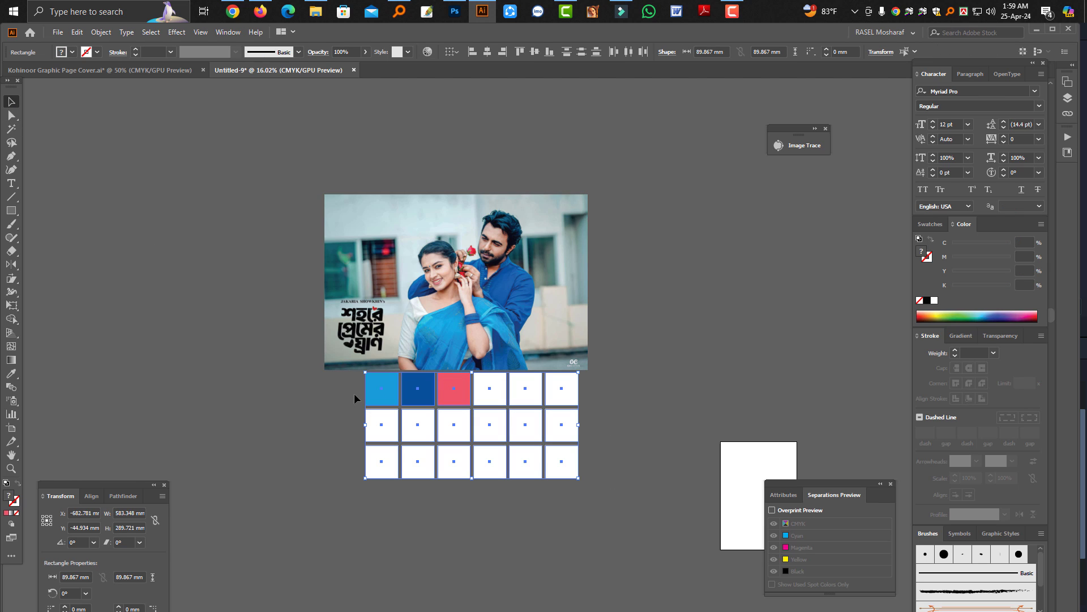
key("Delete")
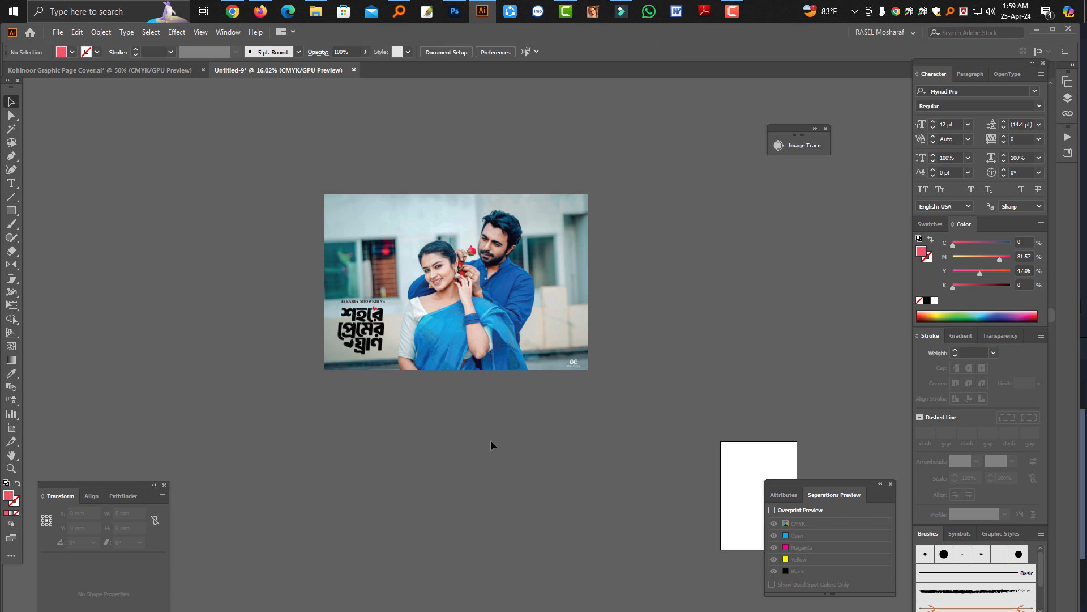
Place a duplicate of the photo directly below the original, leaving a small gap.
left_click(454, 364)
left_click(453, 364)
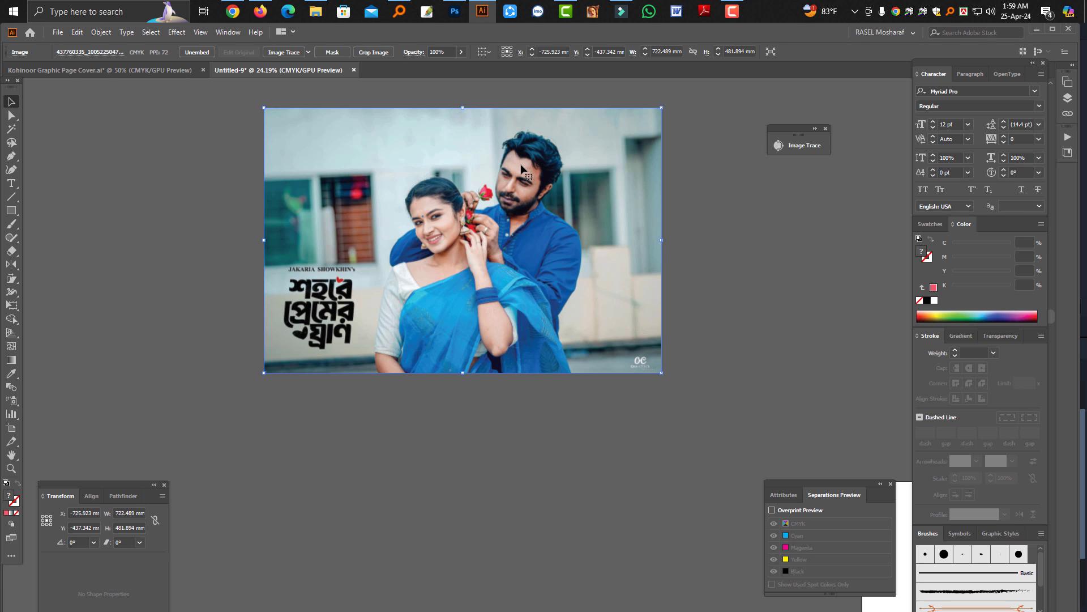
left_click_drag(522, 168, 546, 453)
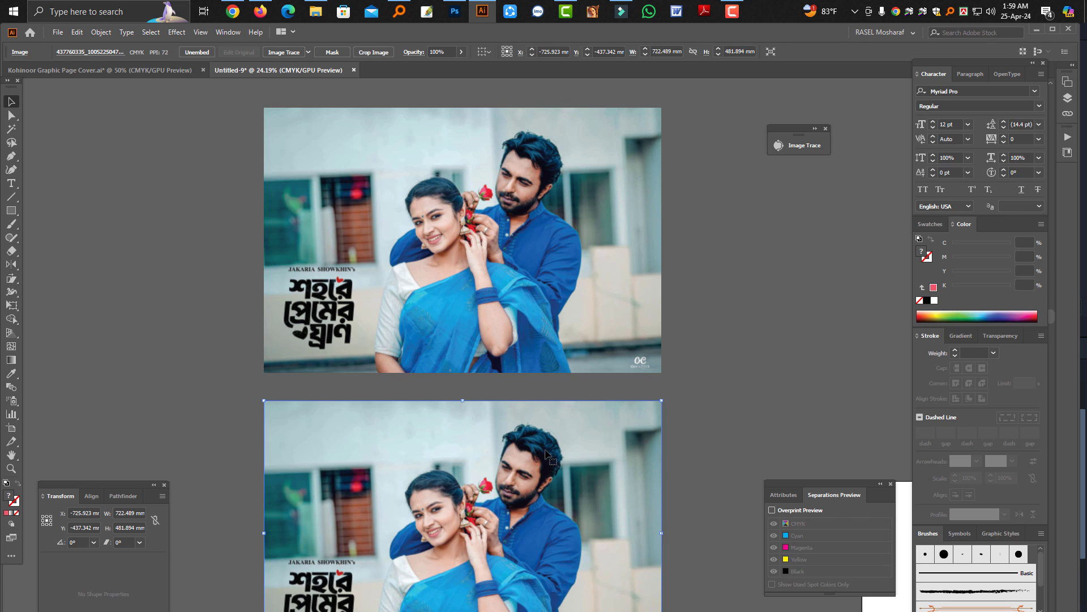
scroll(546, 453, "down", 4)
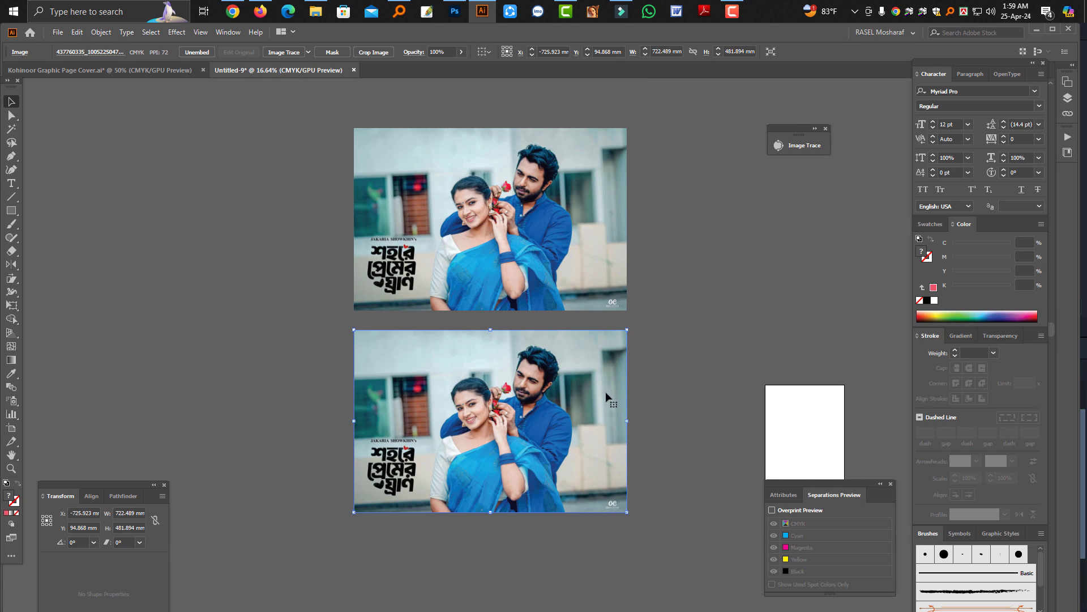
Create a 6 by 4 tile colour object mosaic from the lower photo, with tile spacing 4 px wide and 2 px high, deleting the raster.
left_click(101, 32)
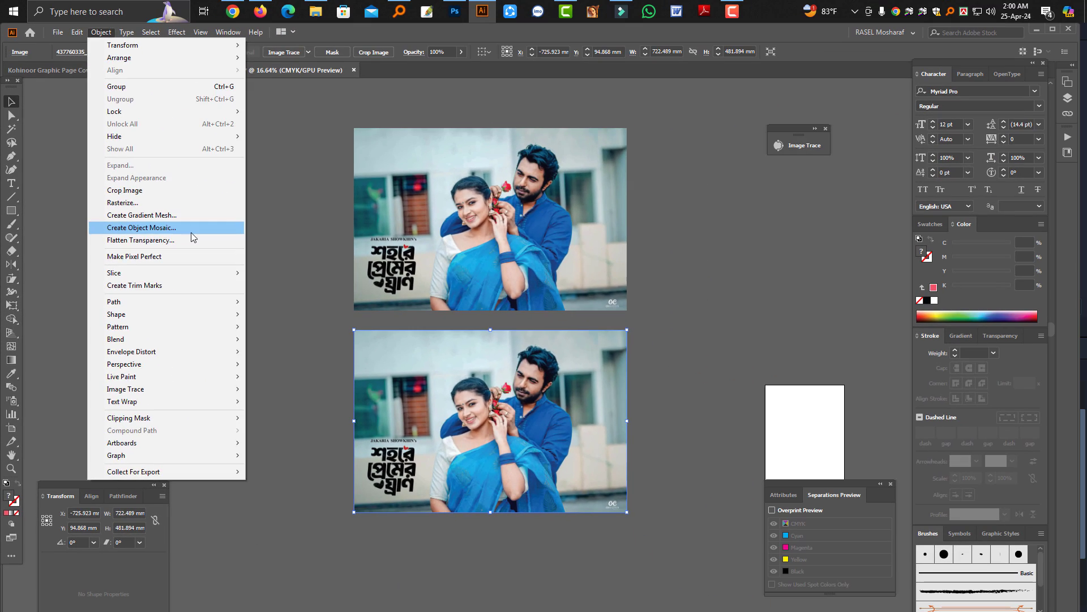
left_click(708, 363)
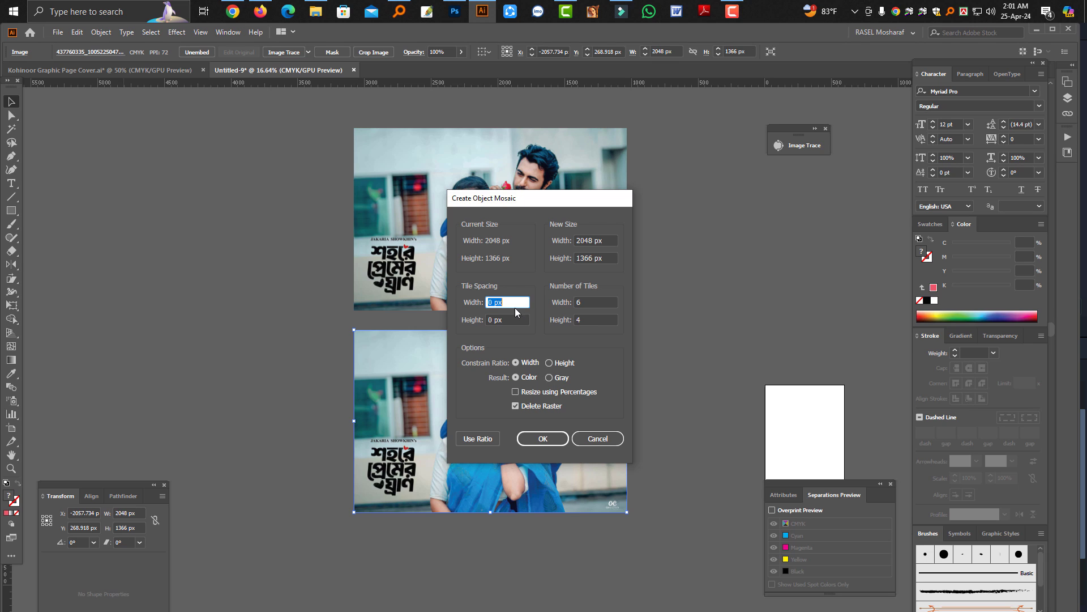
type("4")
key("Tab")
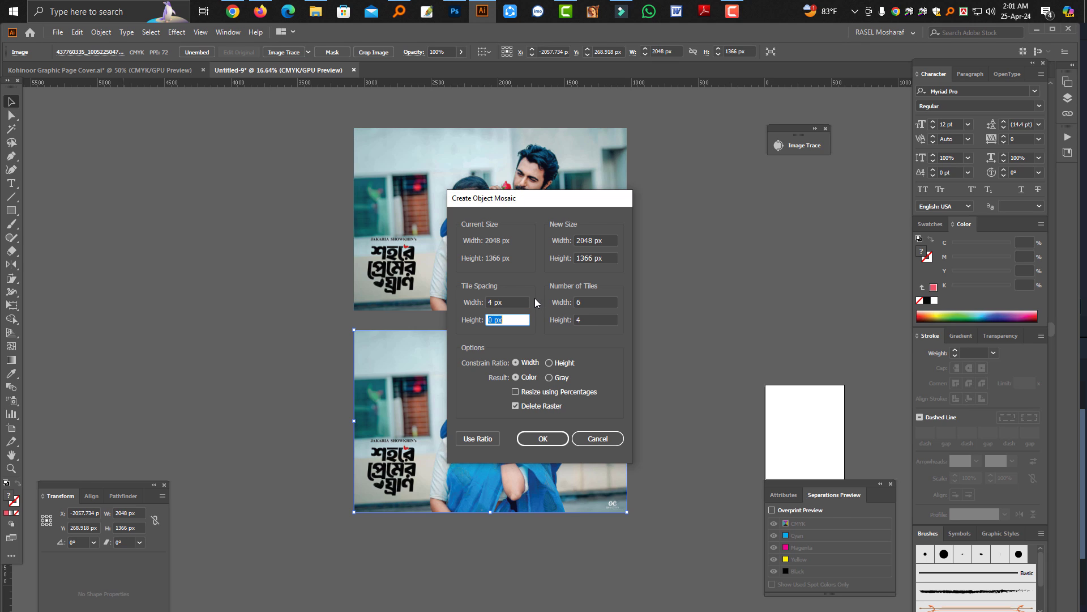
type("2")
left_click(516, 406)
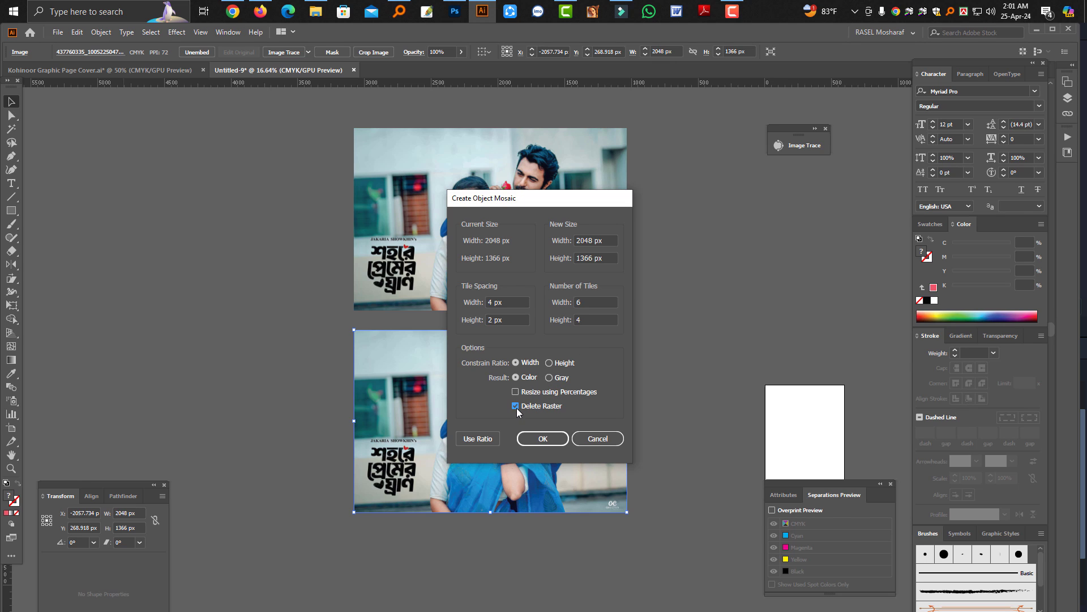
left_click(544, 439)
Hide the artboards and select the mosaic group below the photo.
left_click(678, 428)
left_click_drag(478, 397, 556, 422)
key("ctrl+shift+h")
scroll(566, 351, "up", 2)
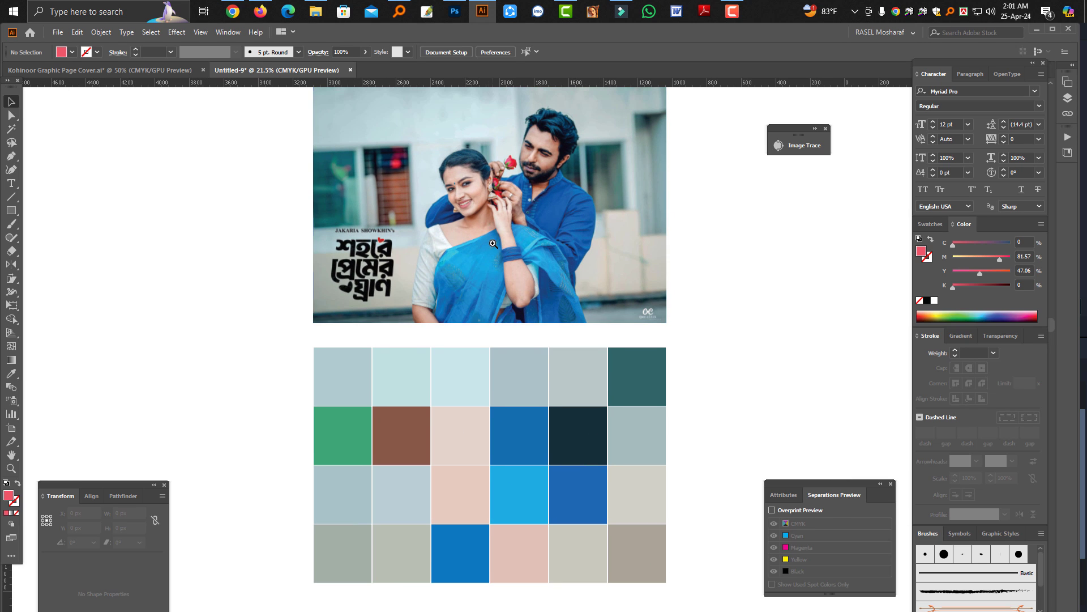
scroll(481, 247, "up", 2)
scroll(408, 278, "down", 1)
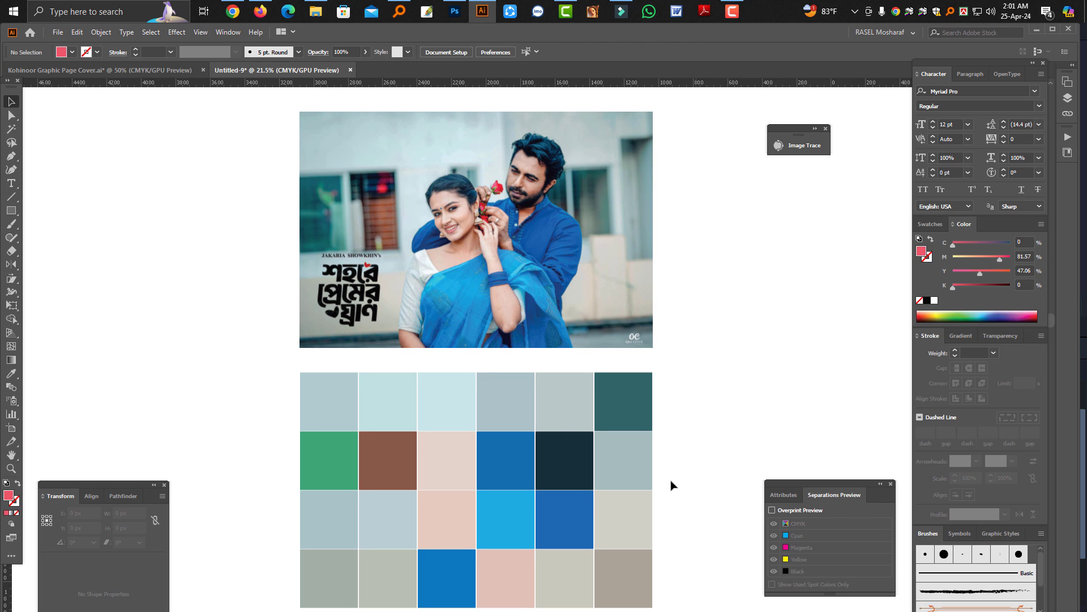
left_click(572, 489)
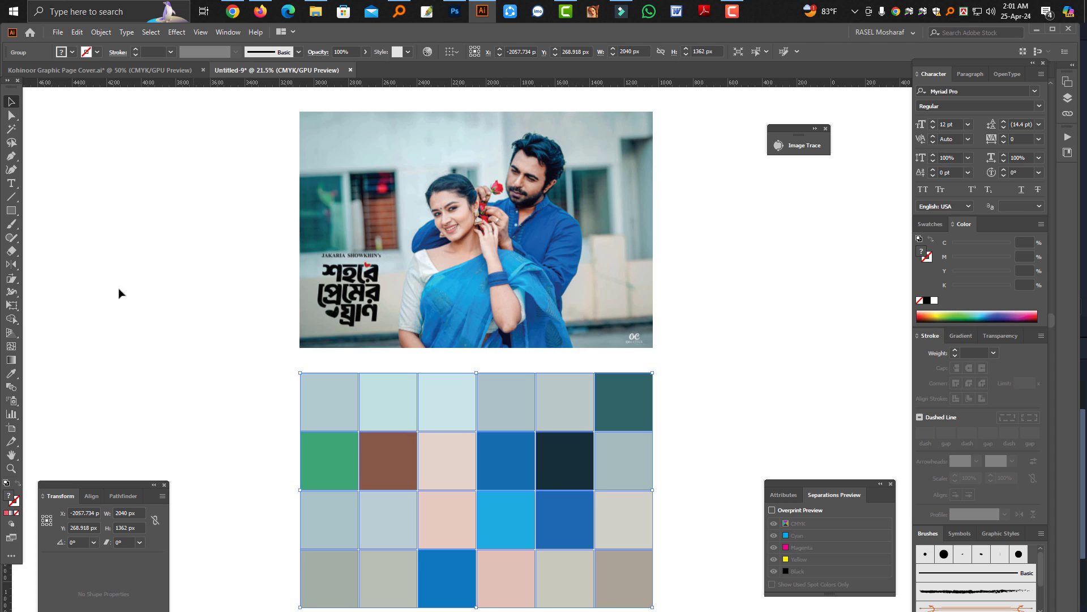
Add the placeholder text "Lorem ipsum" beside the photo and enlarge it to about 275 pt.
left_click(11, 183)
left_click(780, 310)
left_click_drag(785, 313, 838, 418)
Recolour the text with the Eyedropper from the mosaic's brown, near-black and blue tiles, ending with the dark teal tile.
left_click(11, 373)
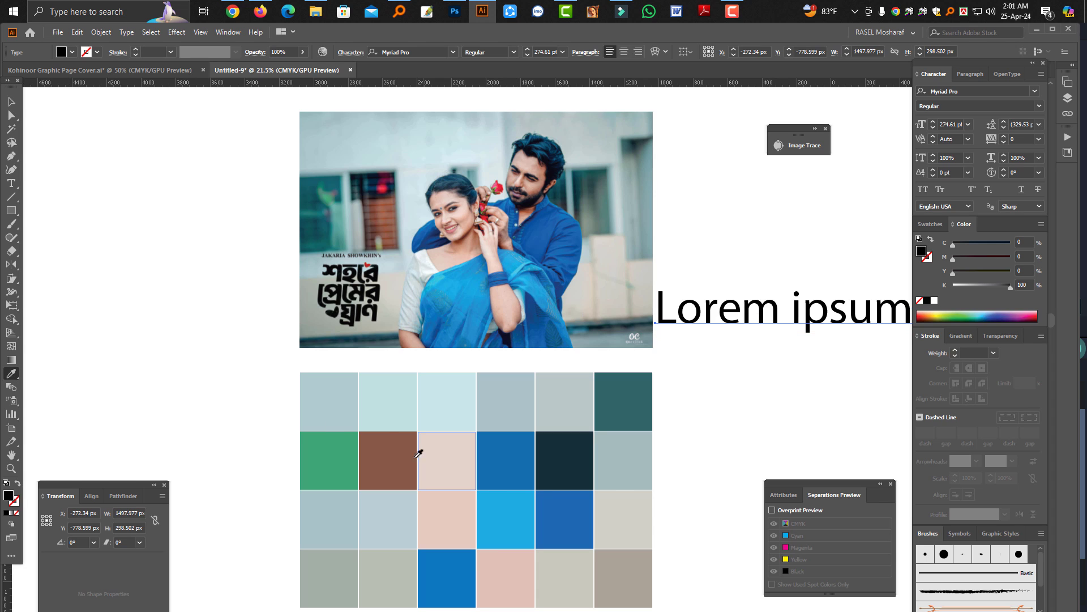
left_click(386, 456)
left_click(570, 448)
left_click(552, 518)
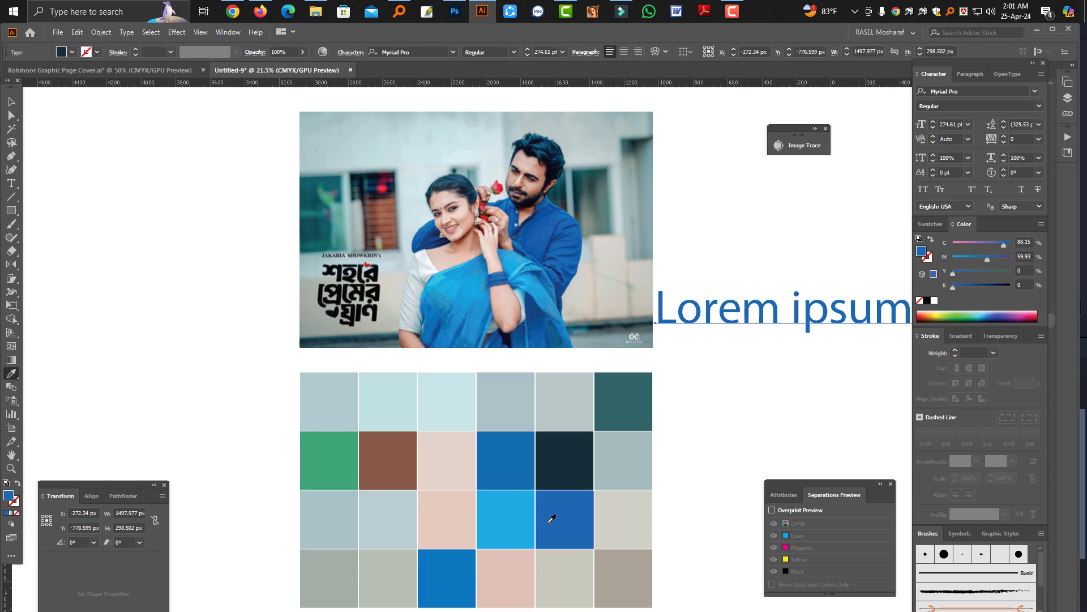
left_click(510, 477)
left_click(622, 396)
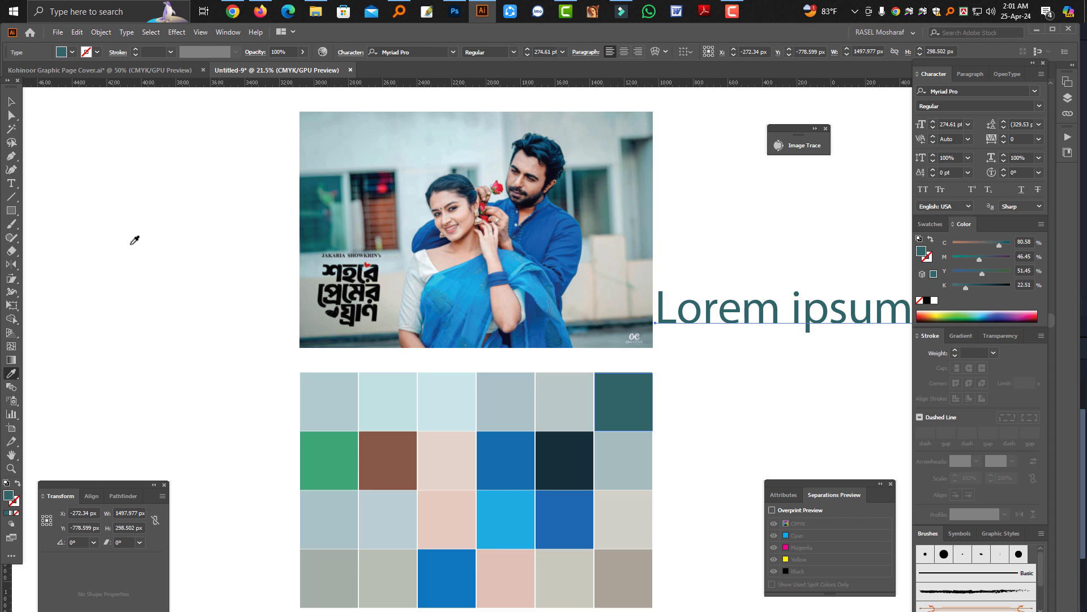
left_click(11, 102)
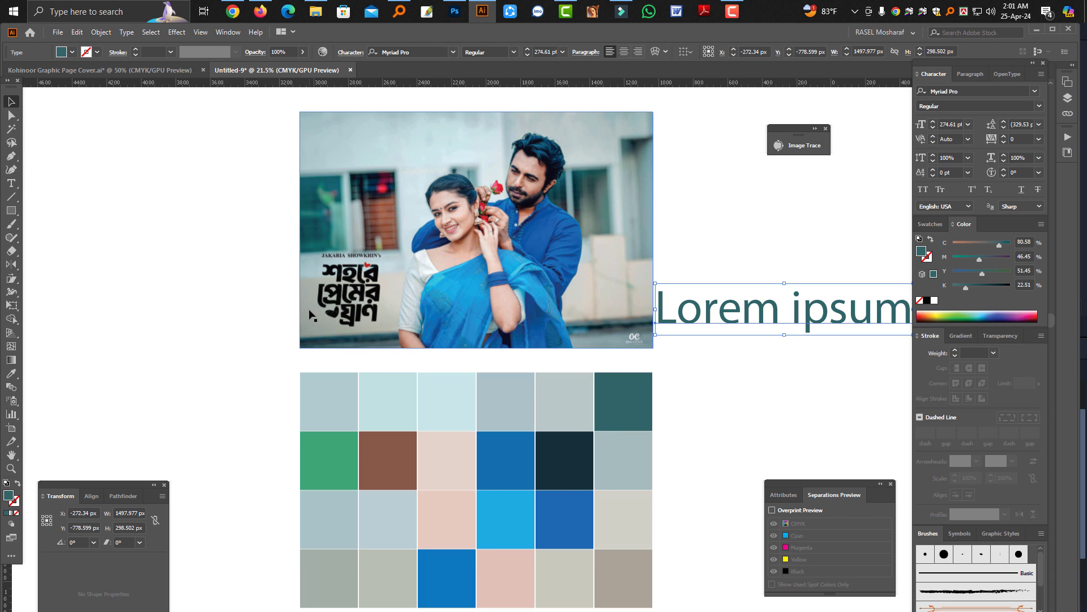
Switch to the Kohinoor Graphic Page Cover document, hide the panels and turn on Pixel Preview.
left_click(139, 70)
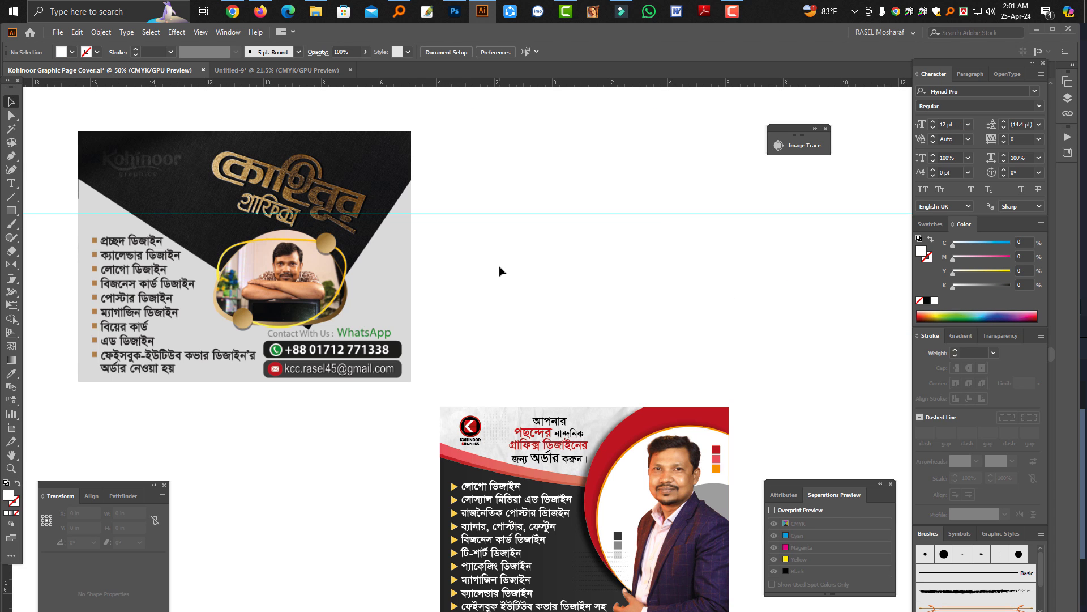
key("Tab")
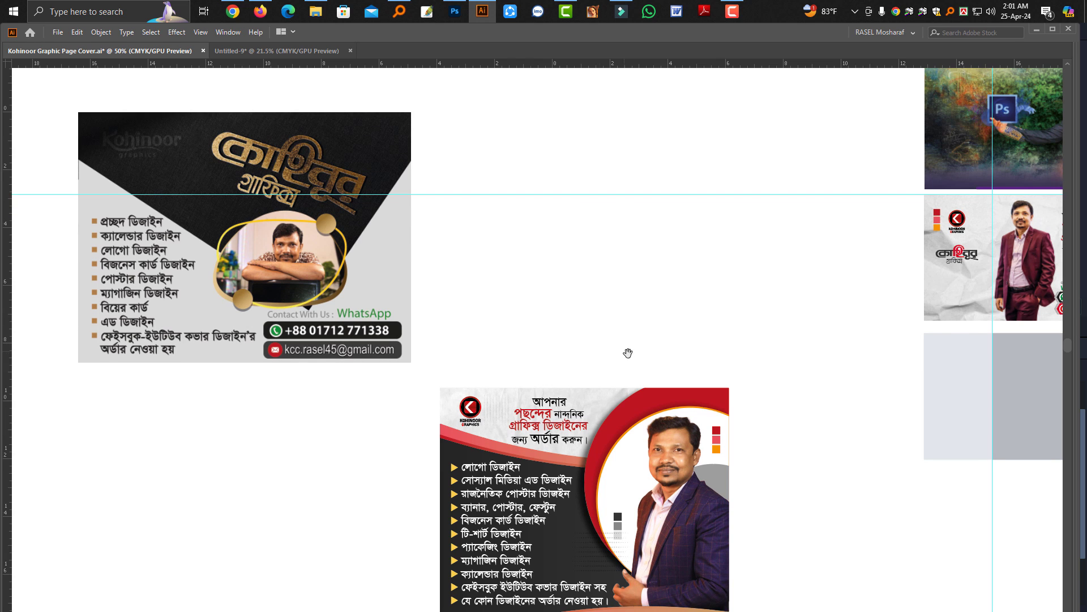
scroll(615, 260, "down", 3)
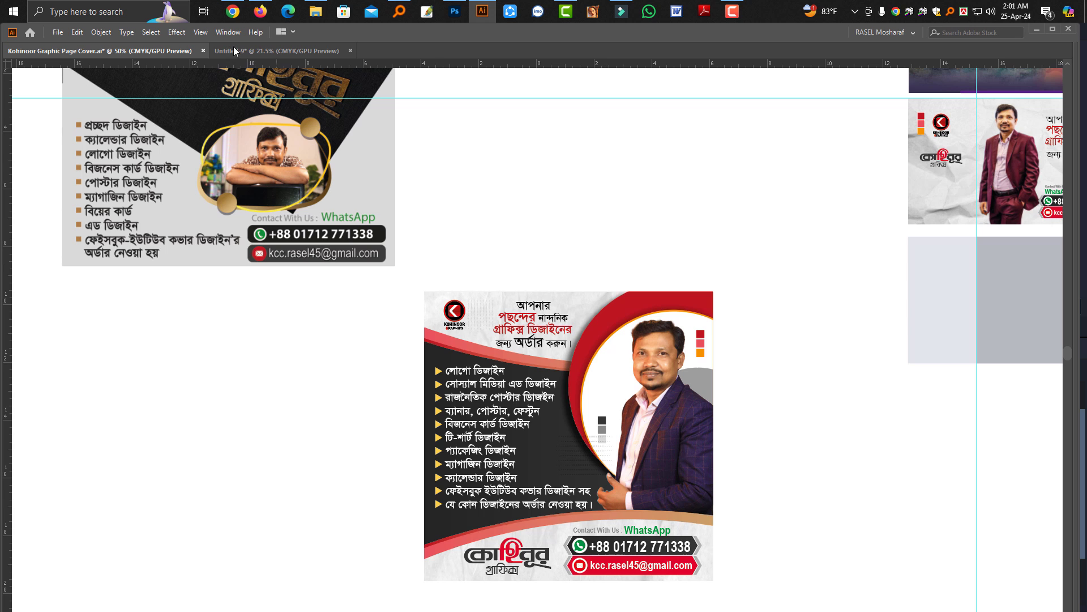
left_click(176, 33)
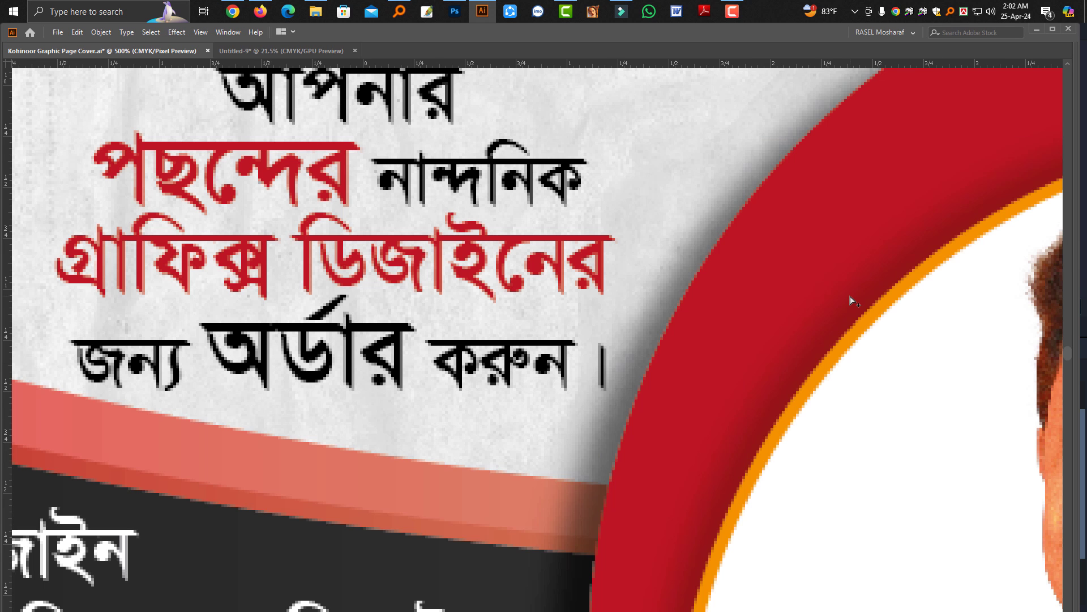
Examine the portrait and small colour swatches on the square poster, and the wide page cover banner, at close range.
left_click_drag(619, 282, 462, 272)
left_click_drag(800, 414, 239, 191)
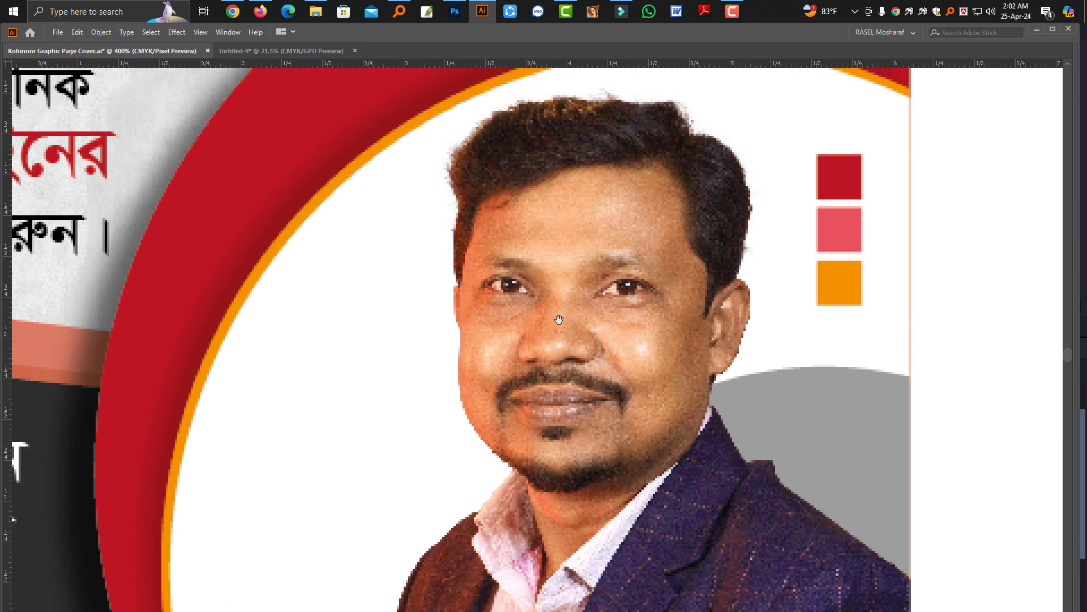
left_click_drag(595, 346, 134, 438)
left_click_drag(759, 391, 471, 520)
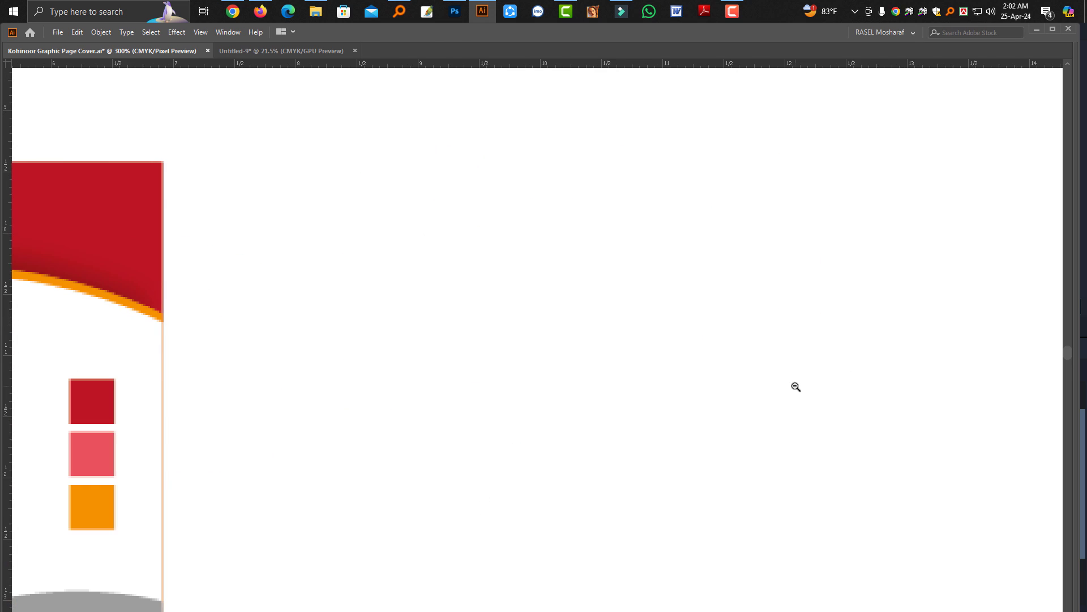
scroll(792, 383, "down", 4)
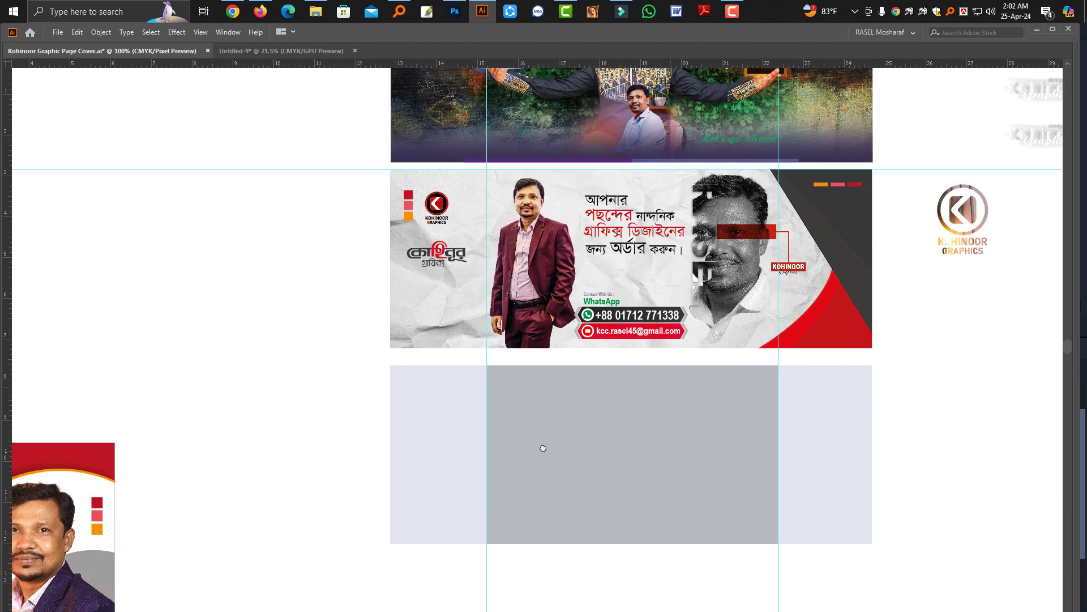
left_click_drag(543, 448, 415, 510)
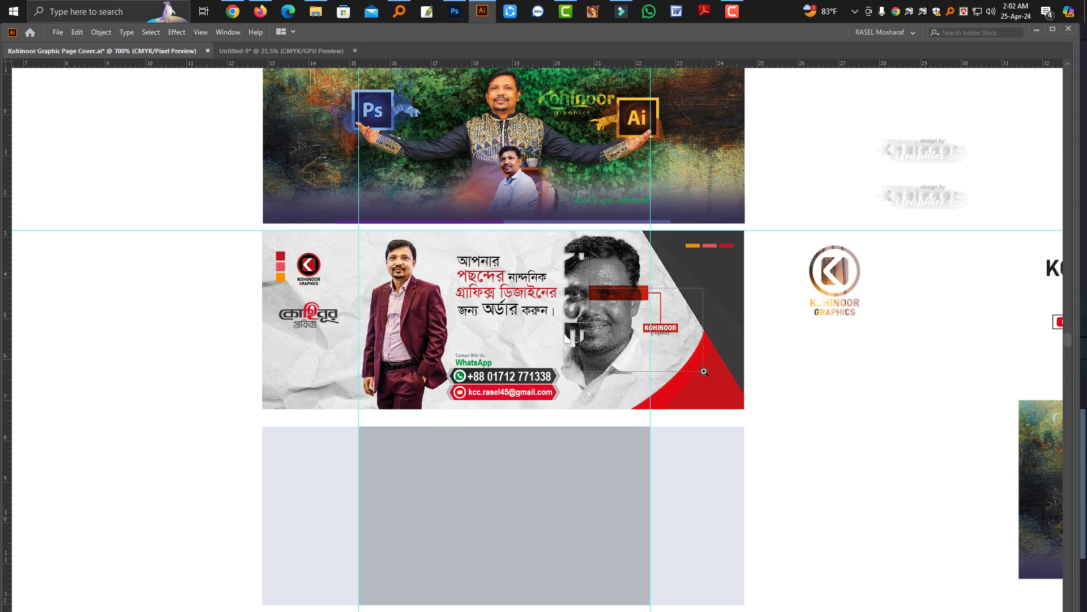
scroll(704, 372, "up", 5)
scroll(498, 385, "down", 4)
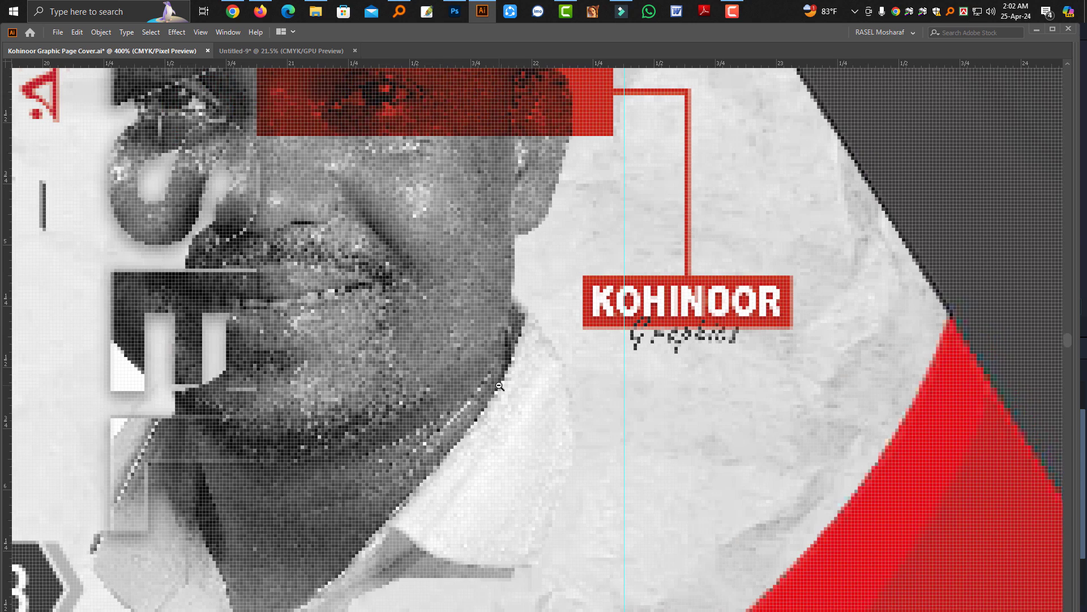
Compare the page cover banner in GPU Preview and Pixel Preview, from its portrait at close range out to the full banner.
scroll(499, 385, "down", 2)
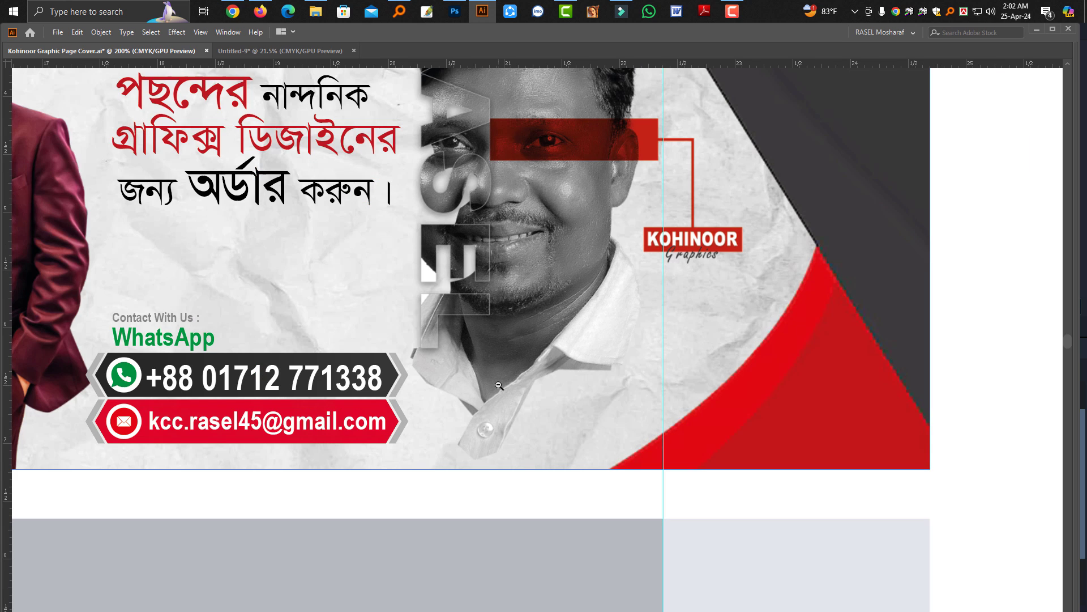
key("ctrl+e")
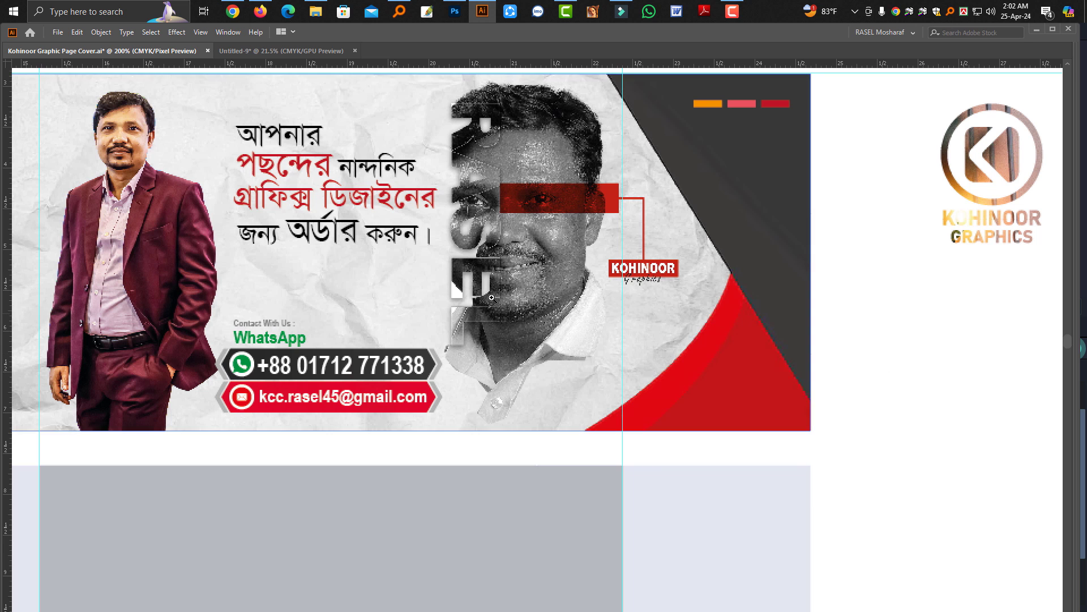
left_click_drag(443, 282, 556, 346)
key("ctrl+minus")
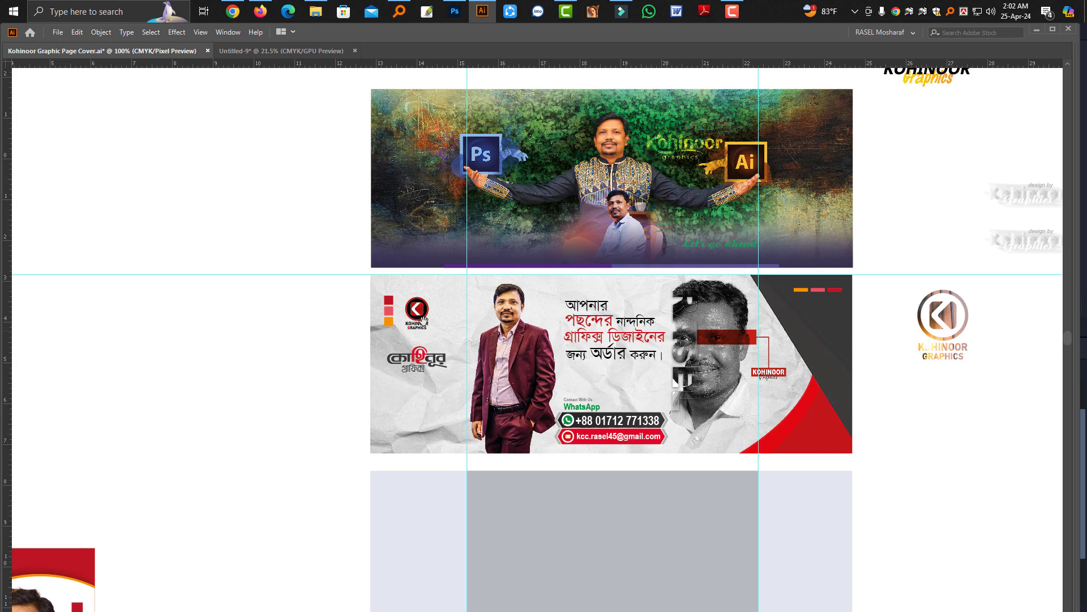
left_click_drag(424, 320, 512, 327)
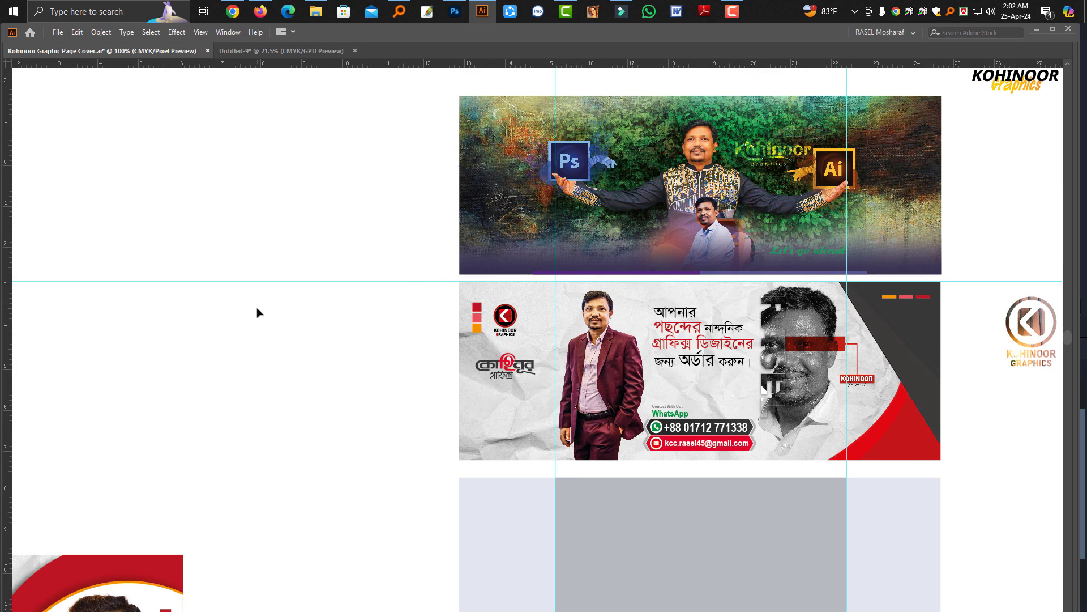
Turn off Pixel Preview for the Kohinoor Graphic Page Cover document and bring back the hidden panels.
left_click(201, 33)
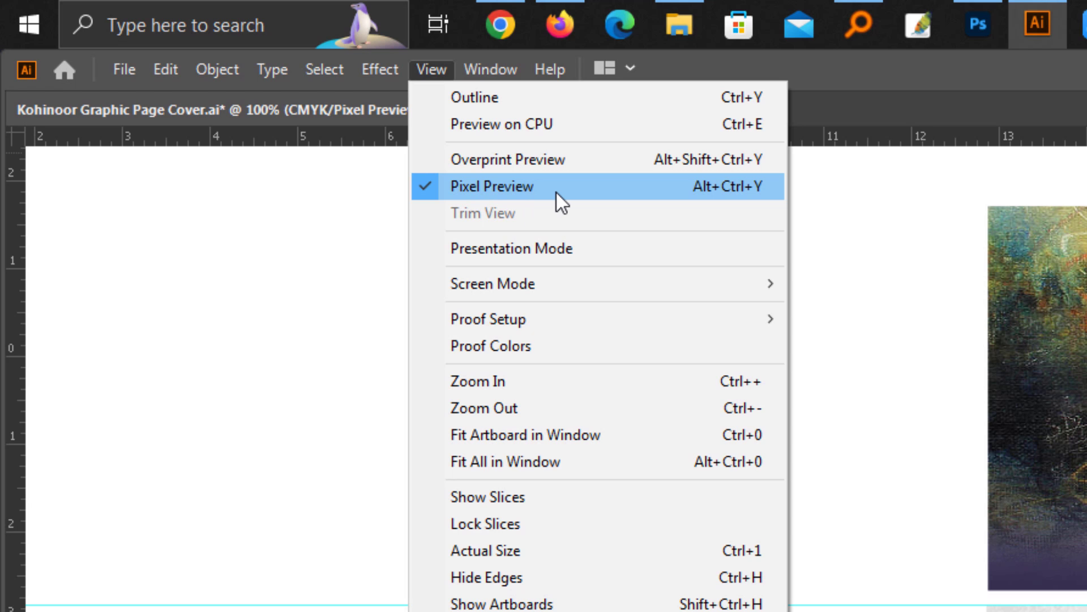
left_click(801, 335)
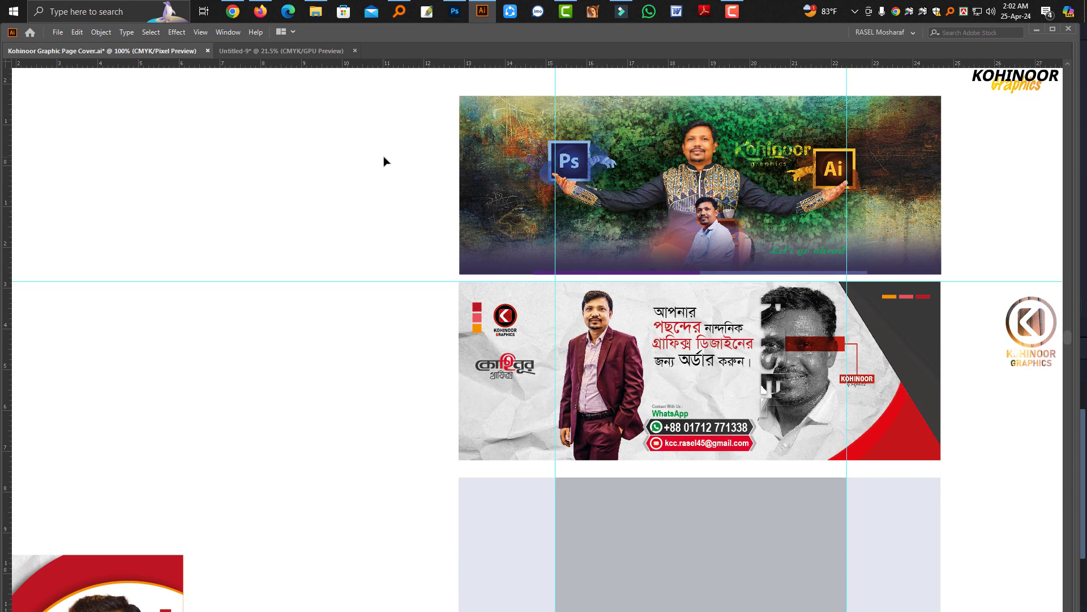
key("ctrl+alt+y")
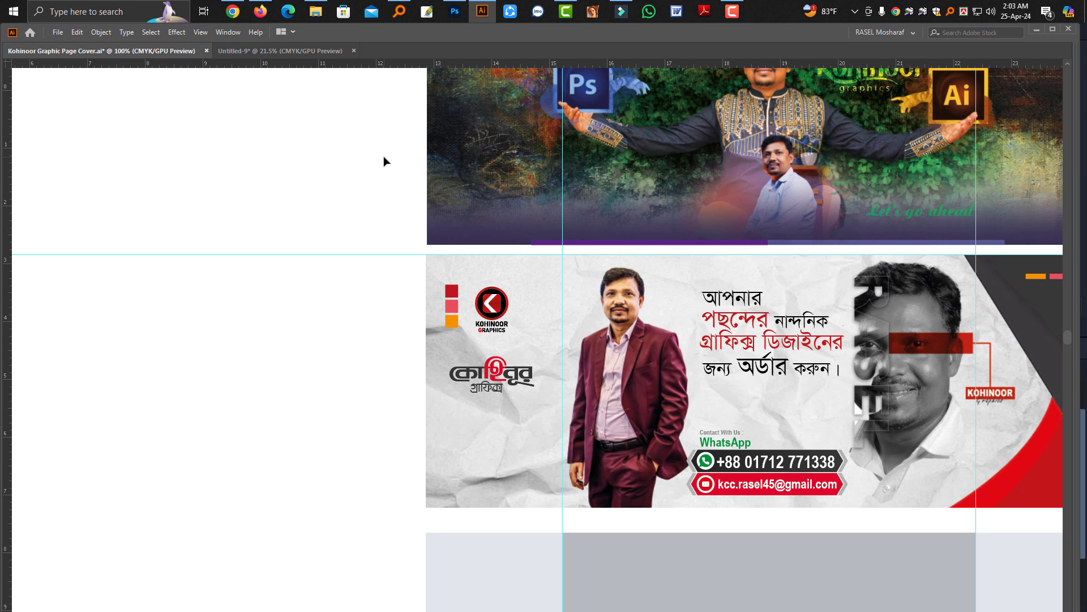
left_click(205, 32)
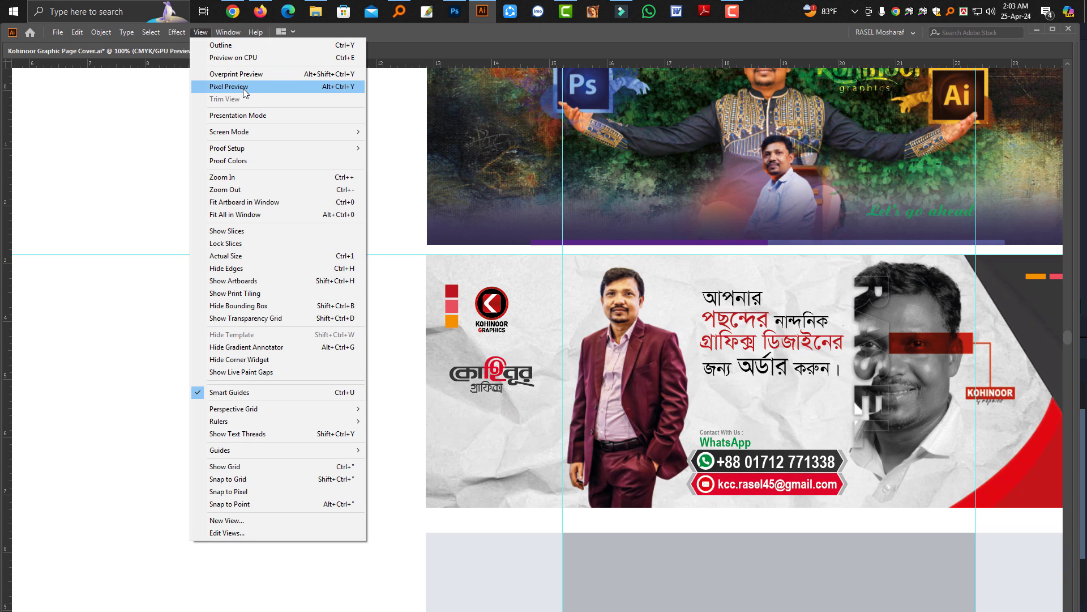
left_click(136, 130)
key("Tab")
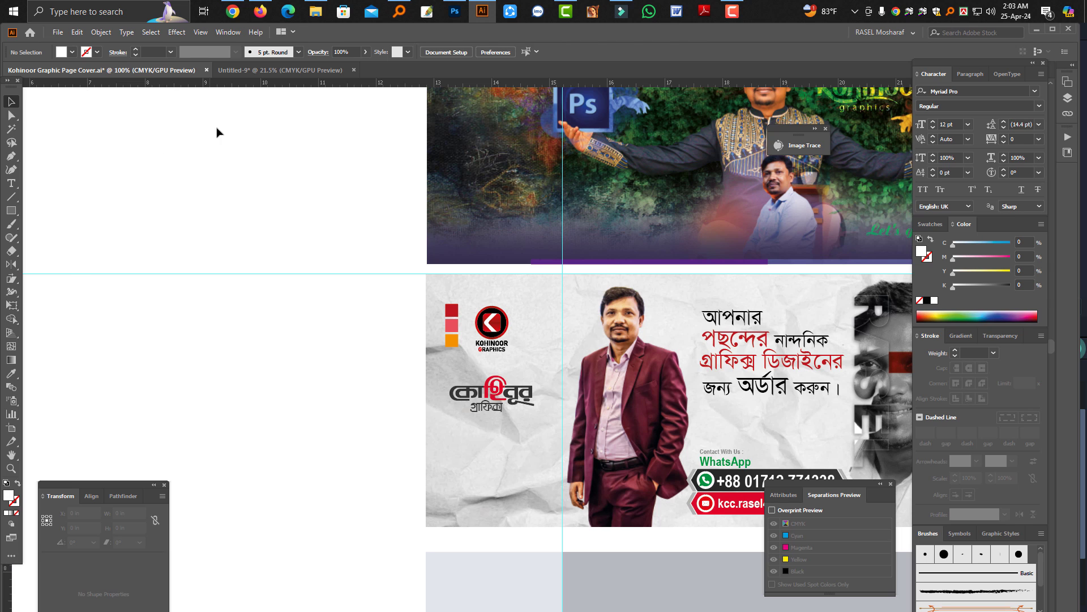
Switch the toolbar to the Basic set of tools and return it to the Advanced set.
left_click(228, 32)
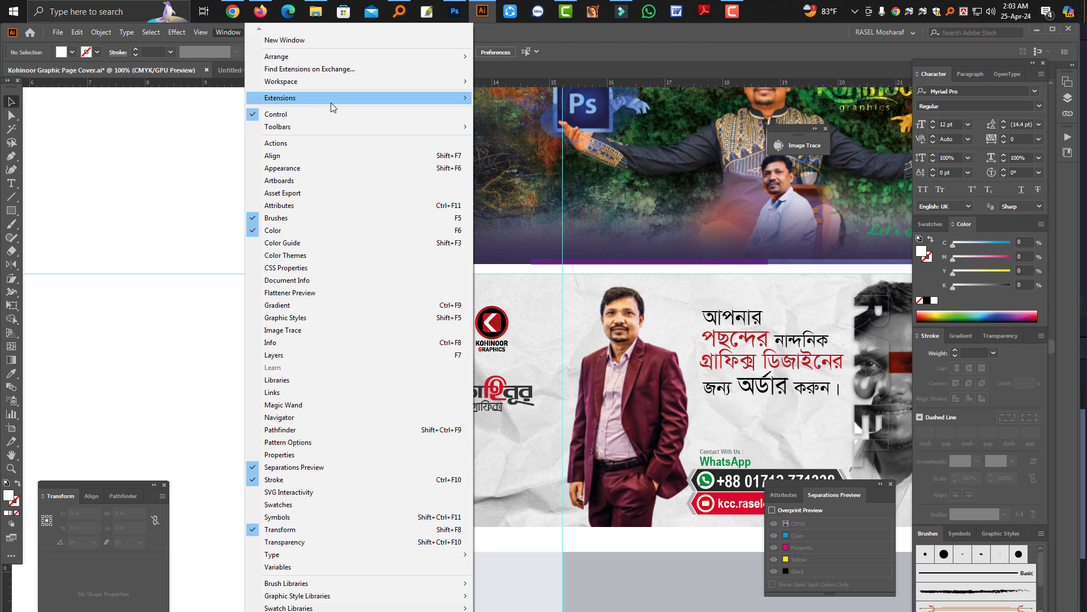
mouse_move(346, 132)
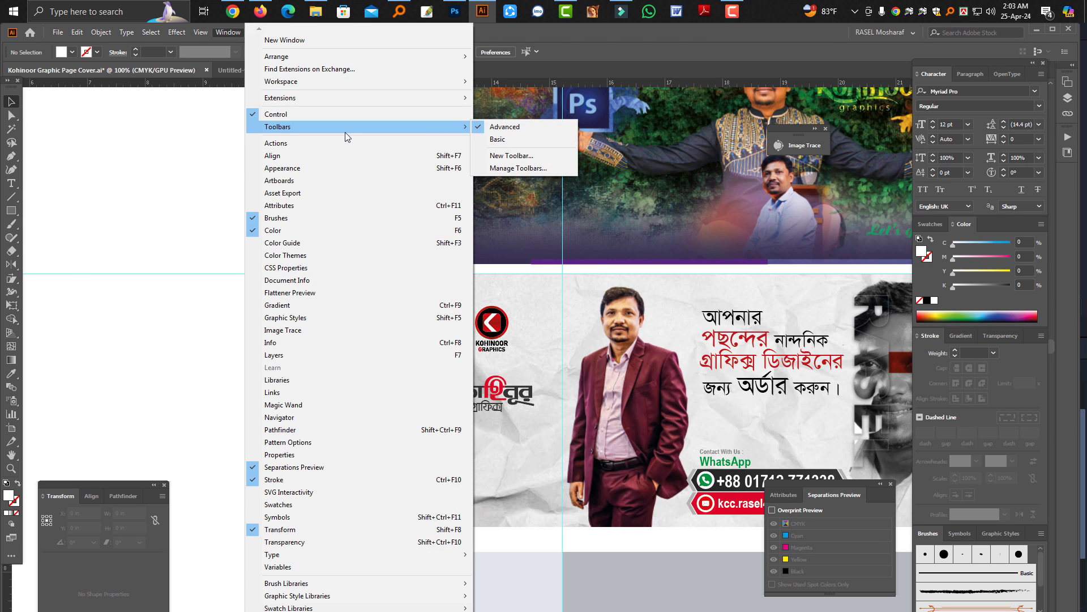
left_click(498, 139)
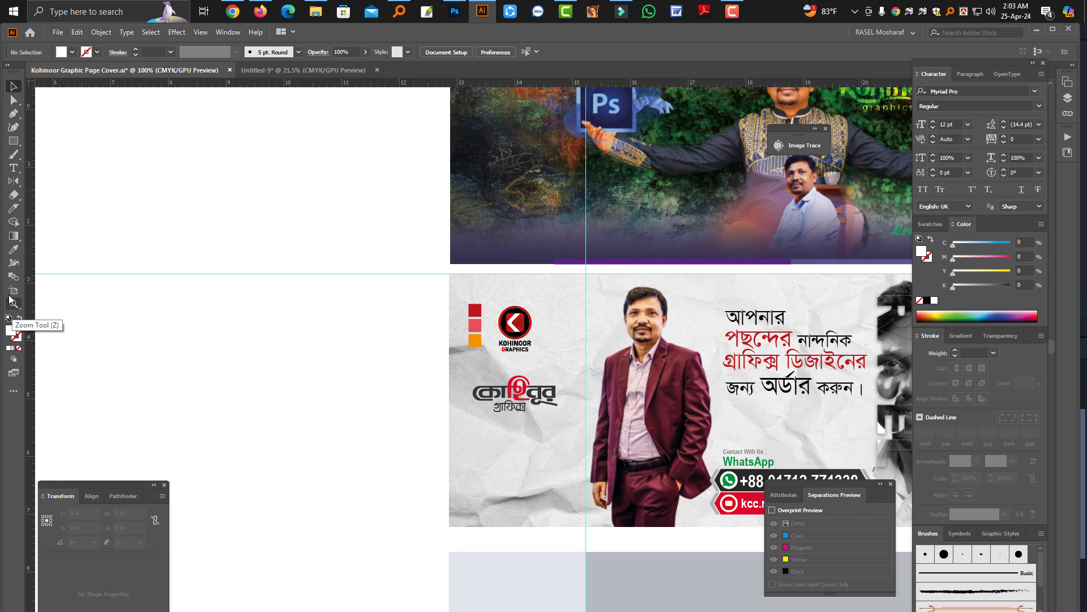
left_click(224, 35)
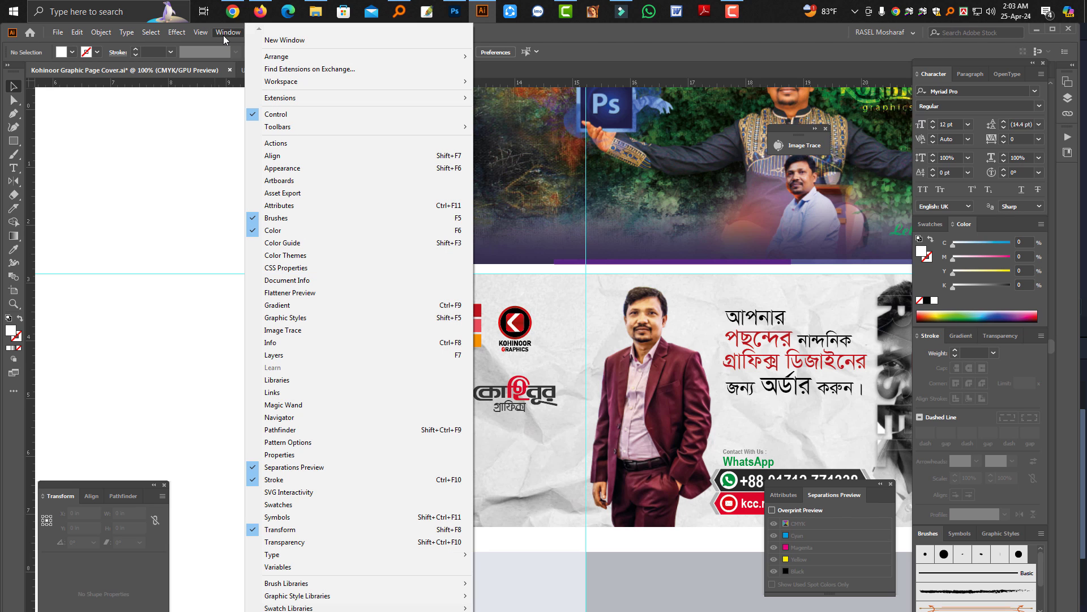
mouse_move(294, 128)
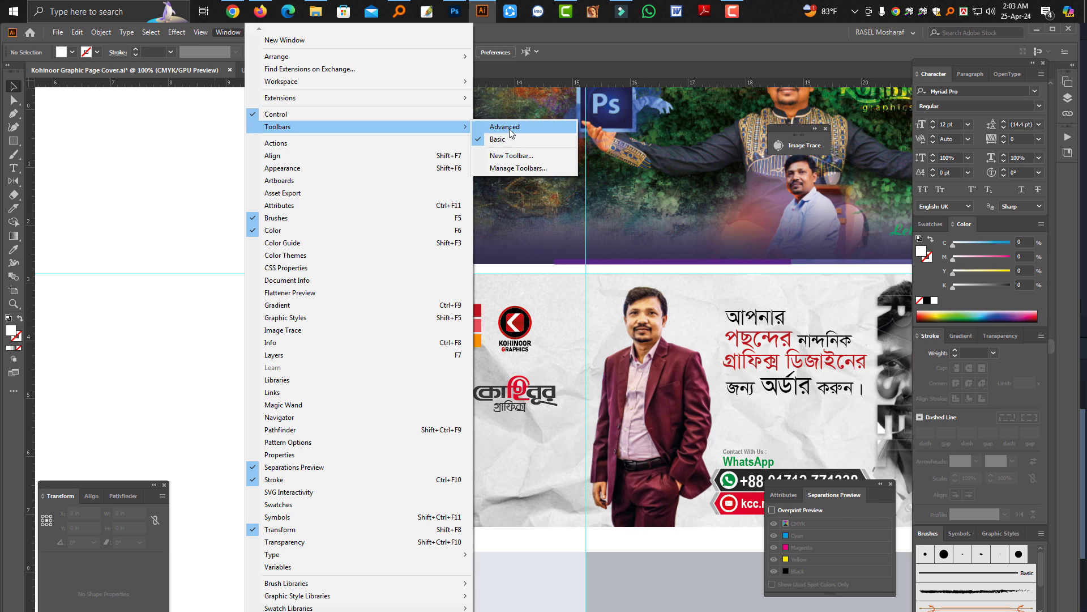
left_click(511, 128)
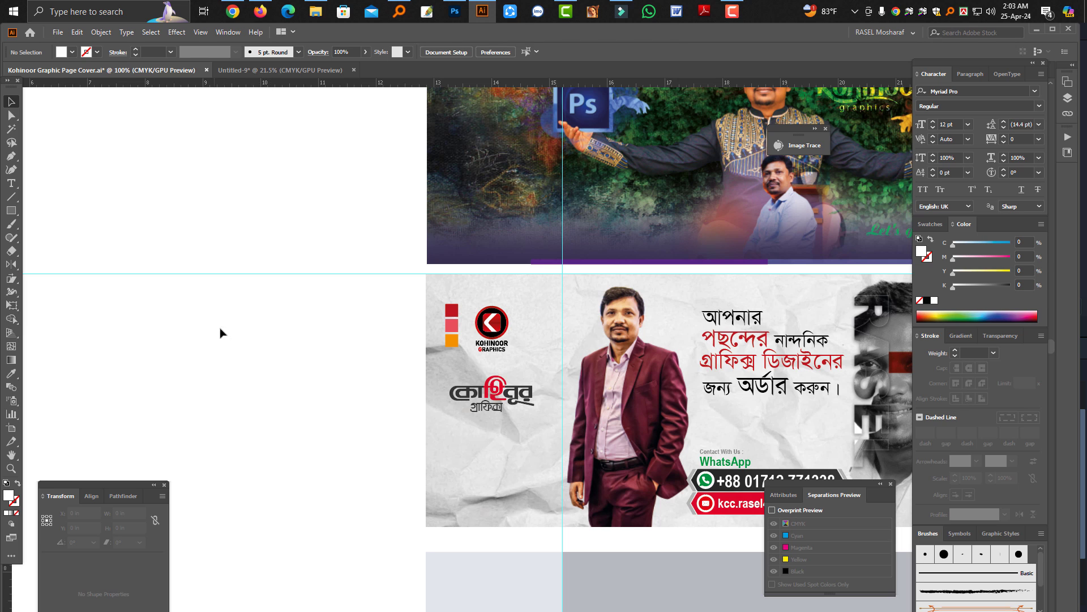
Ungroup the page cover banner and select its red-and-black Bengali headline to check the font used.
left_click(764, 367)
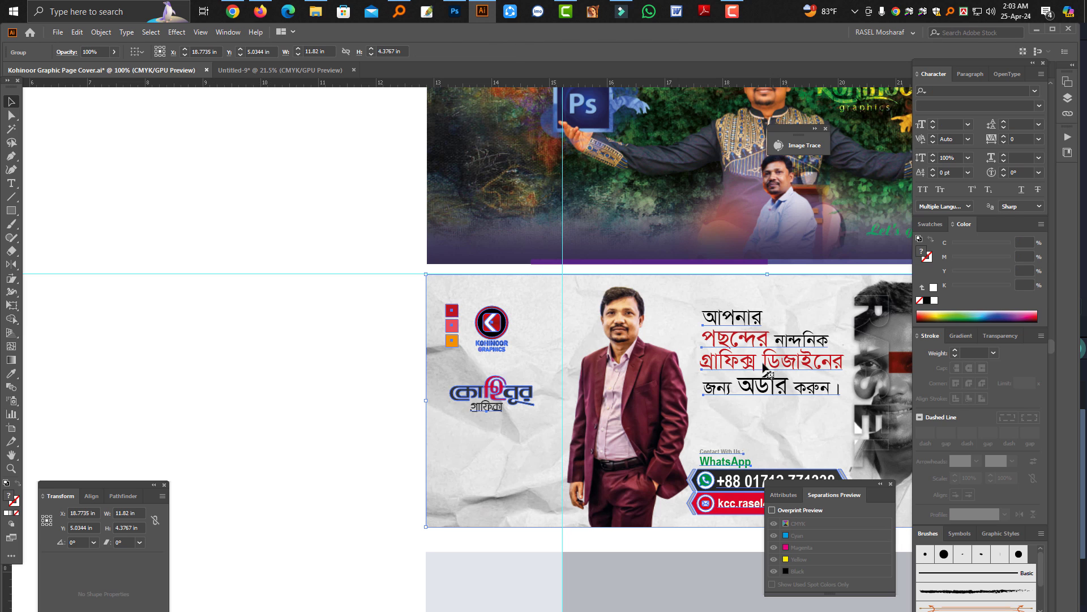
left_click_drag(124, 405, 120, 406)
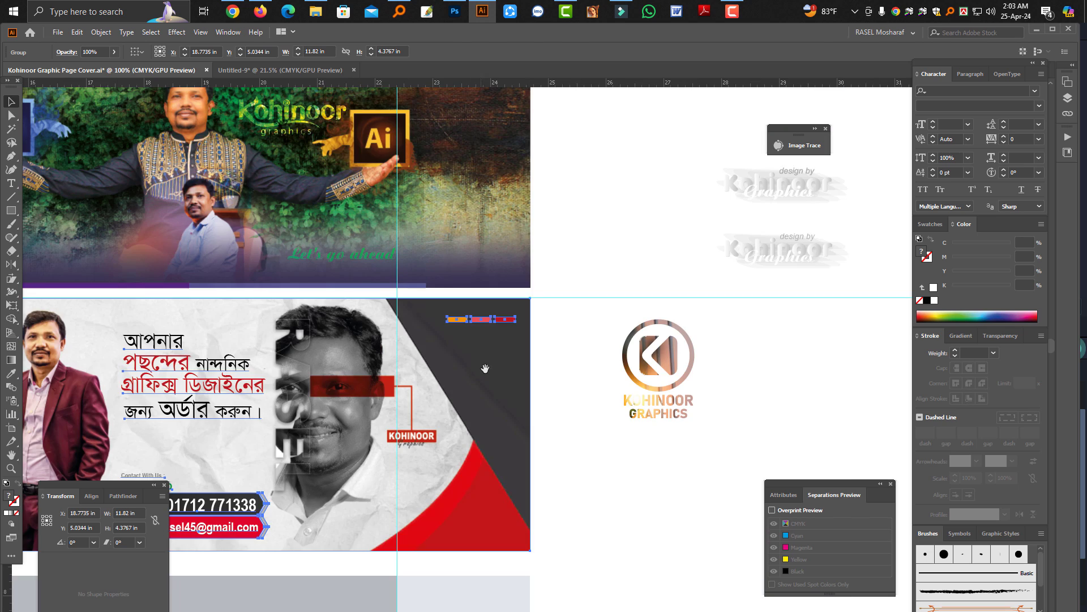
left_click_drag(544, 342, 128, 420)
left_click_drag(581, 430, 329, 357)
left_click_drag(405, 369, 591, 374)
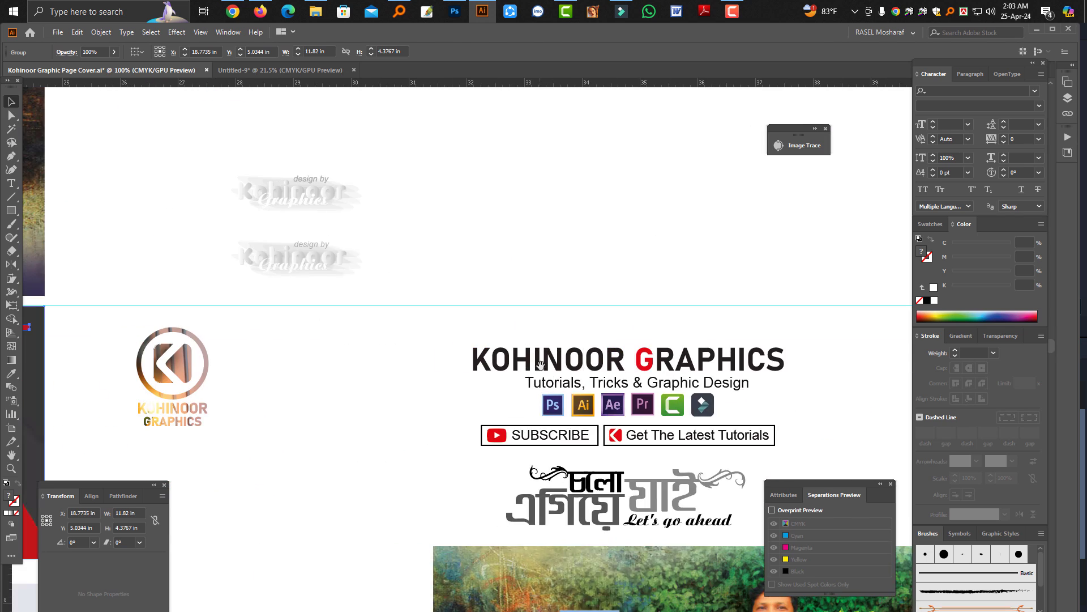
left_click_drag(192, 391, 612, 385)
left_click_drag(114, 423, 488, 403)
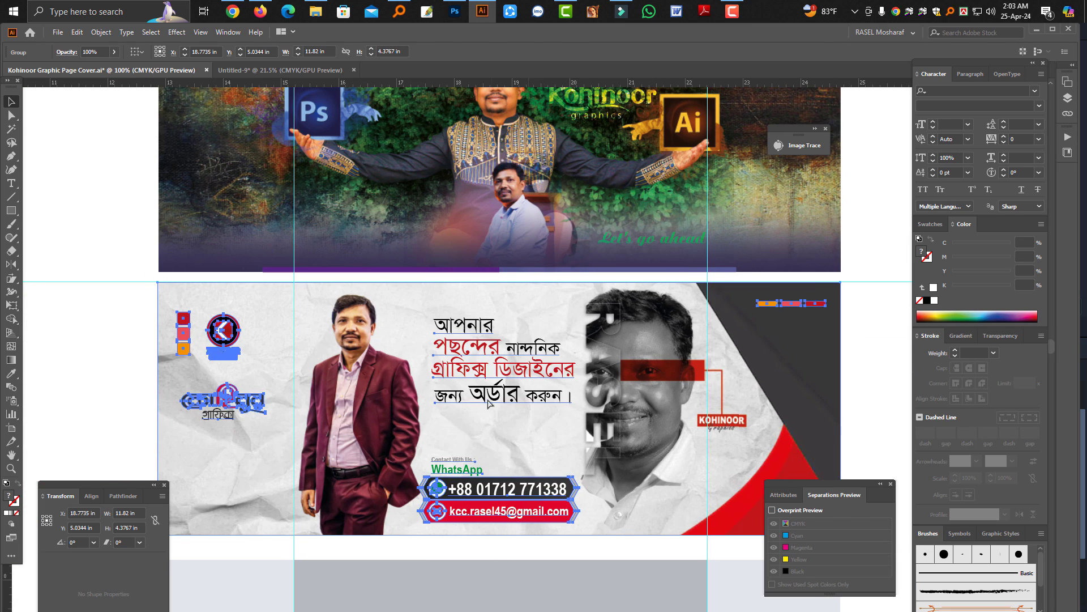
left_click(100, 309)
left_click(464, 376)
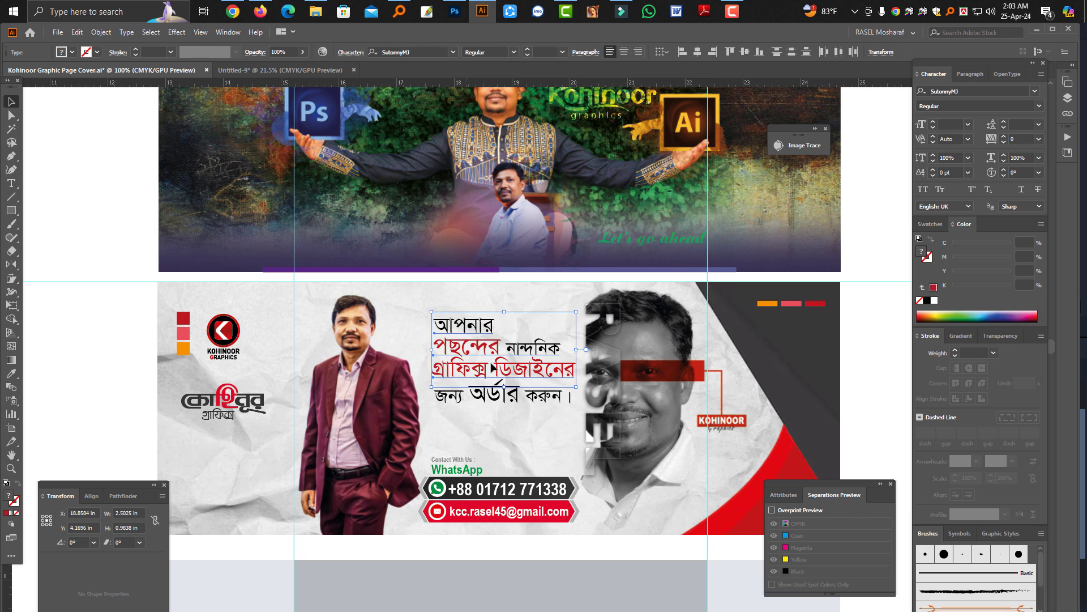
Switch to the Untitled-9 document and set the font of the black Lorem Ipsum text to SutonnyMJ Bold.
key("ctrl+Tab")
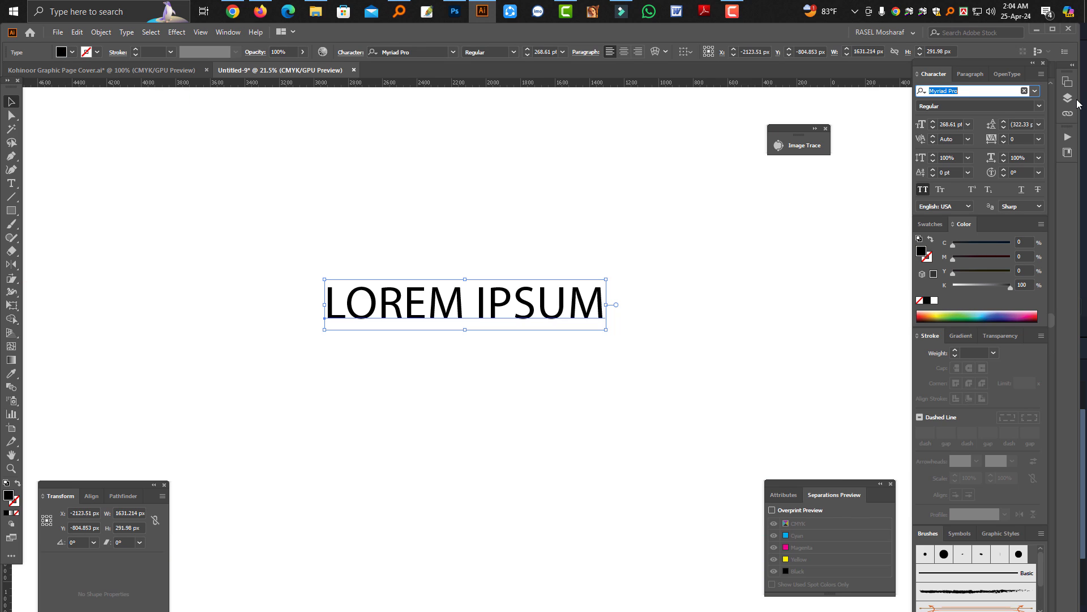
type("Suto")
left_click(987, 184)
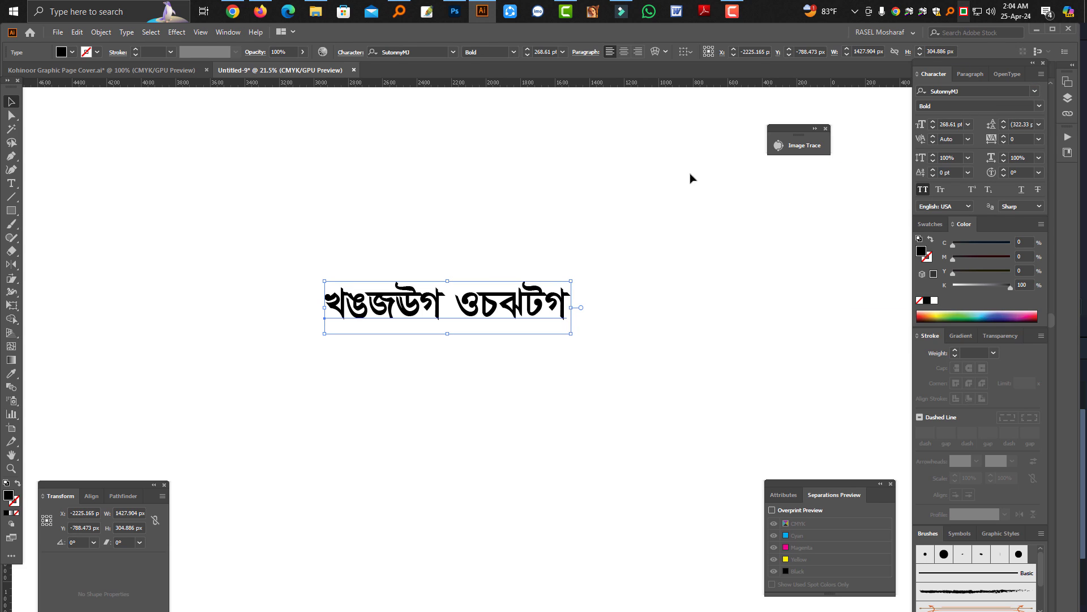
Replace the placeholder text with the Bengali line "অঠএঠও গেঠইঠও ঊঠঝঔঠ".
left_click(602, 330)
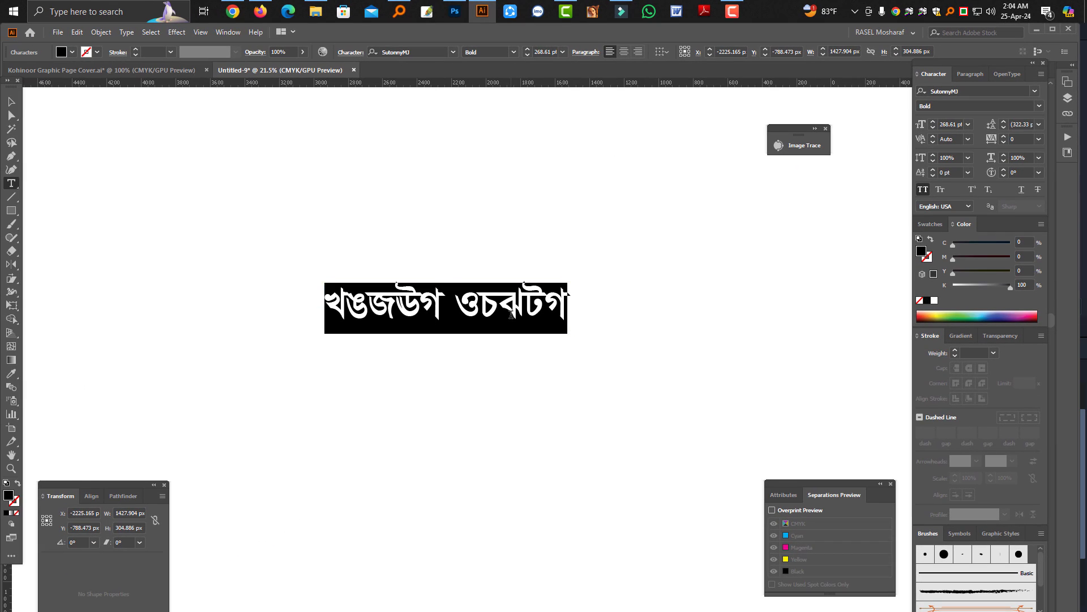
type("অঠএঠও গেঠইঠও")
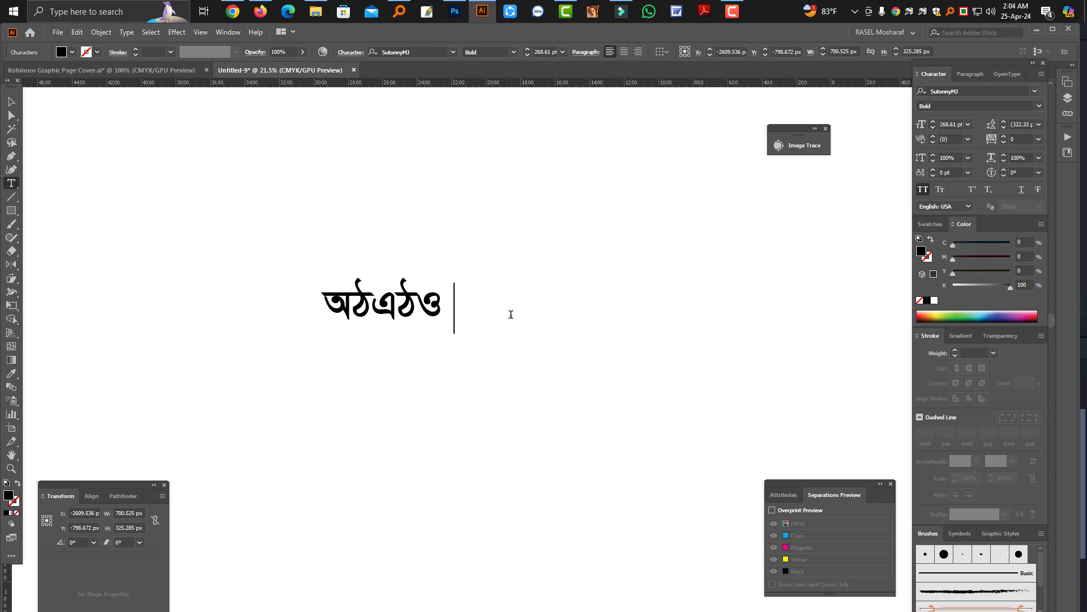
key("BackSpace")
key("BackSpace")
key("BackSpace")
key("BackSpace")
key("BackSpace")
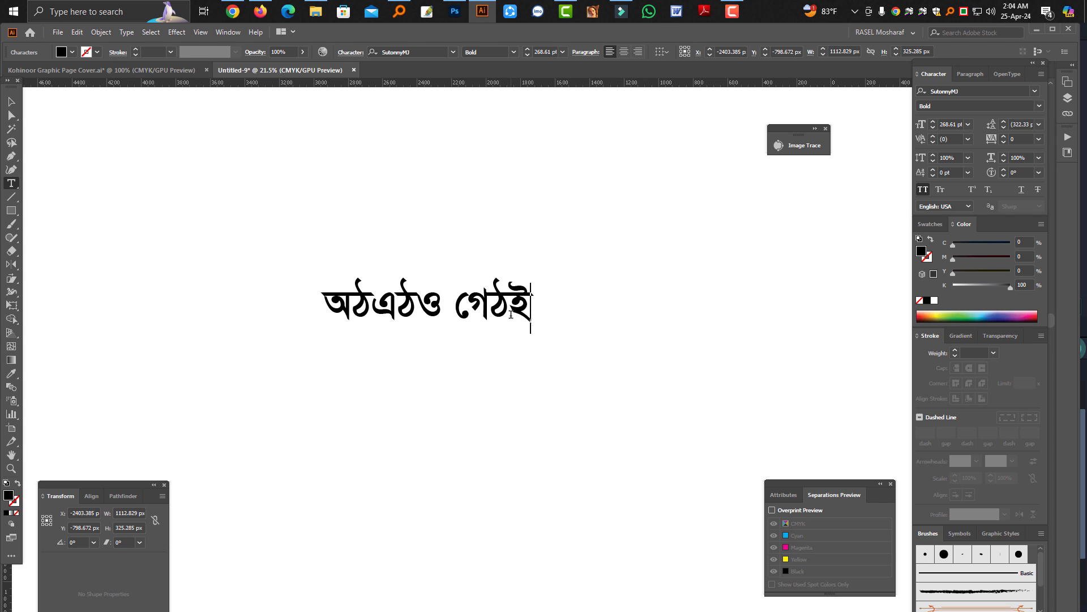
type("গঠইঠও উঠঝঔঠ")
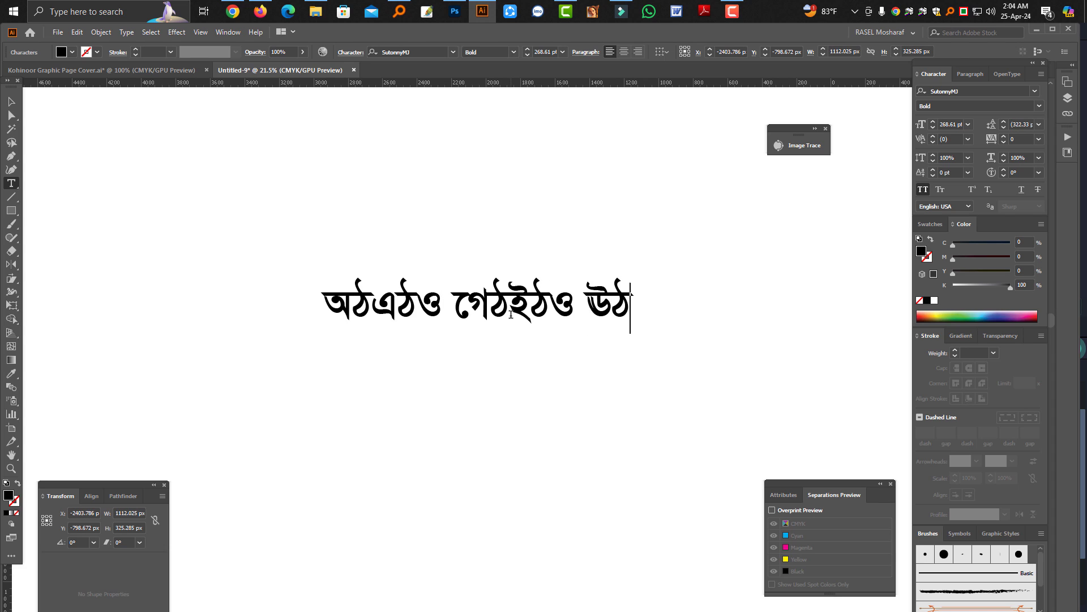
key("Escape")
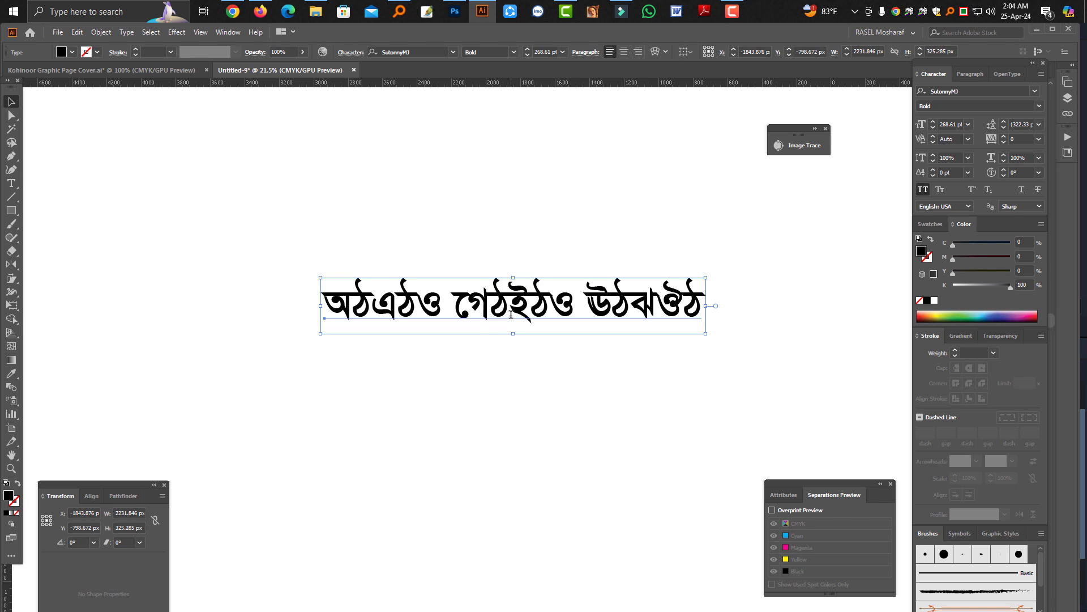
left_click(279, 245)
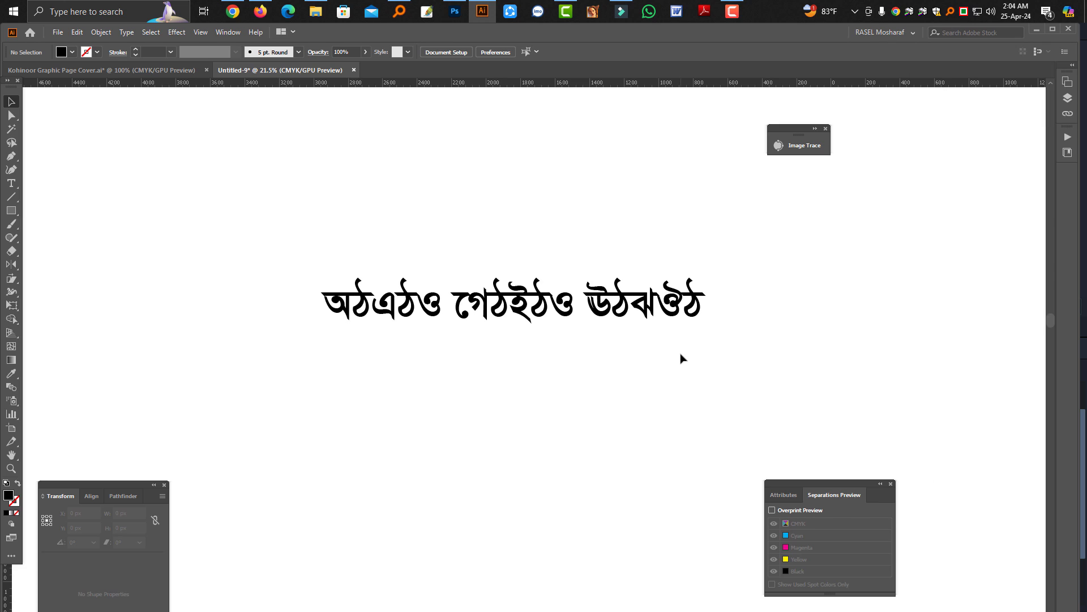
Show the side panels again and turn off All Caps for the Bengali line.
key("shift+Tab")
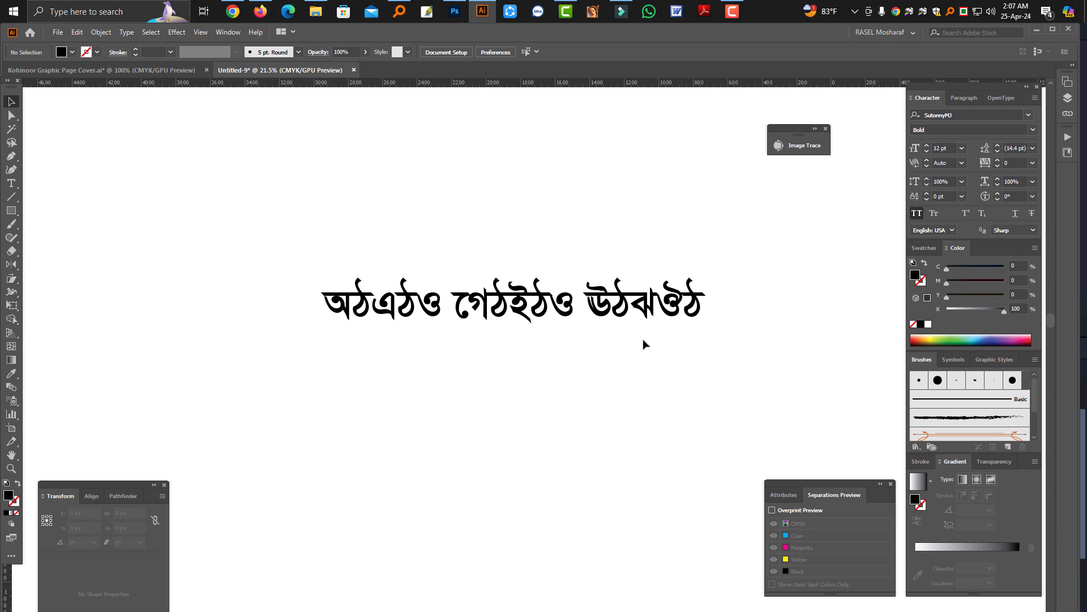
left_click(619, 306)
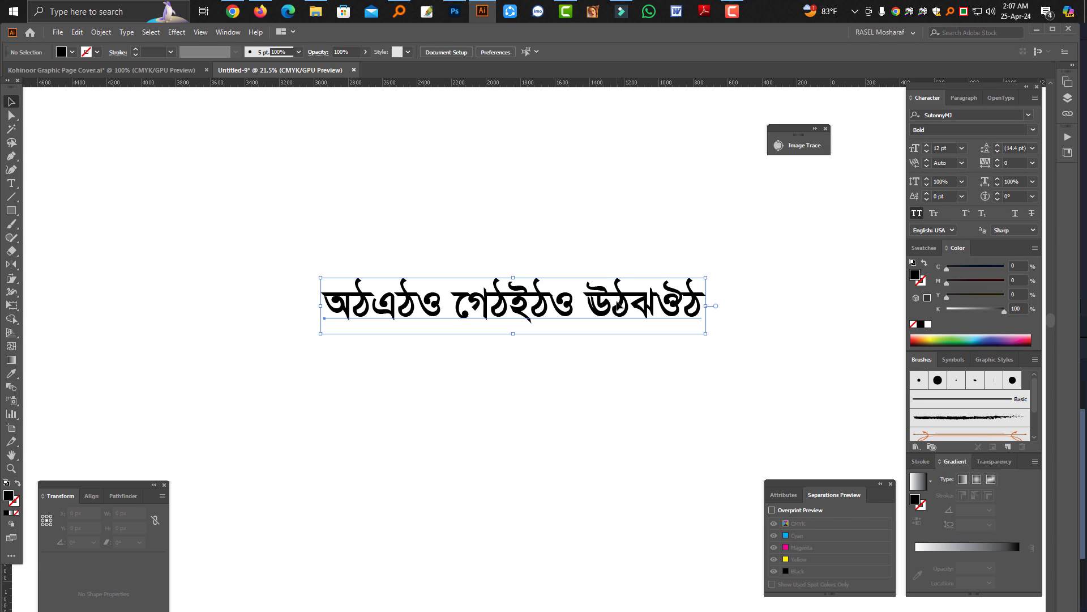
left_click(917, 214)
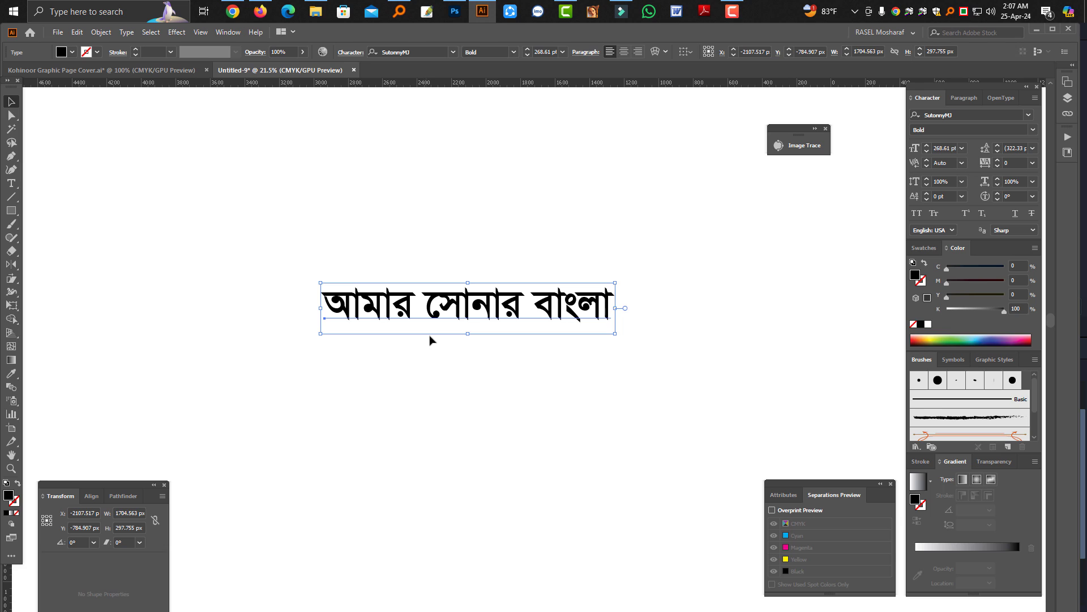
left_click(456, 359)
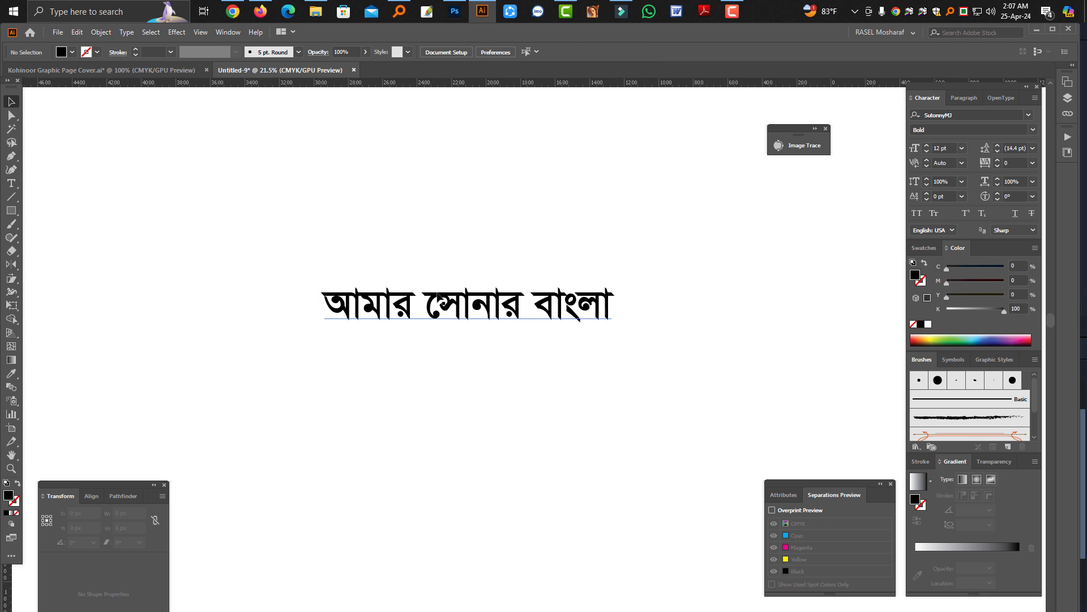
Add a second line of placeholder text above the Bengali line and enlarge it to about 186 pt.
left_click(11, 183)
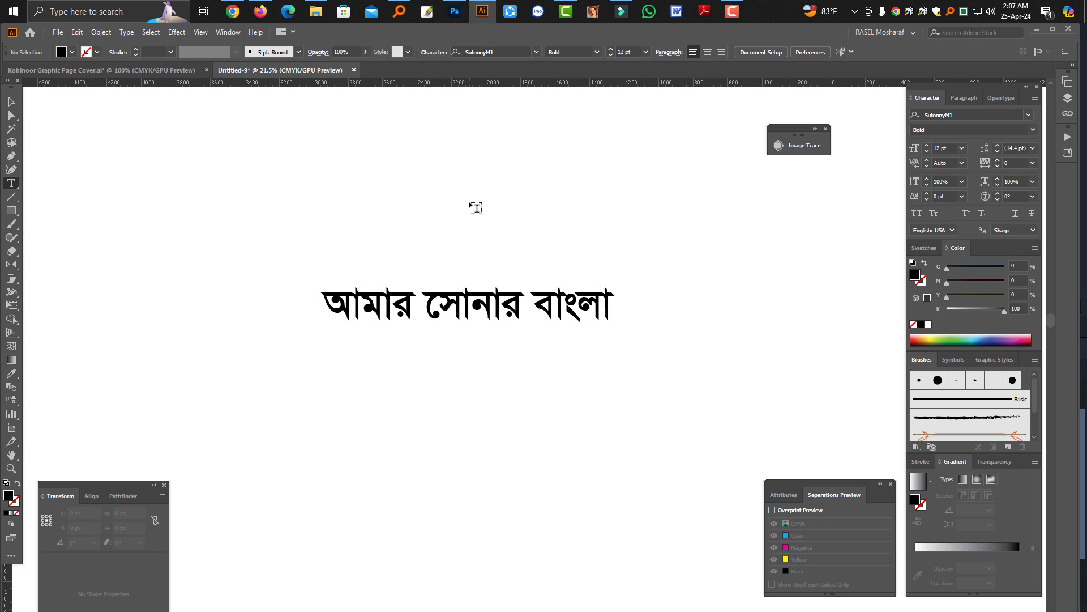
left_click(476, 208)
key("Escape")
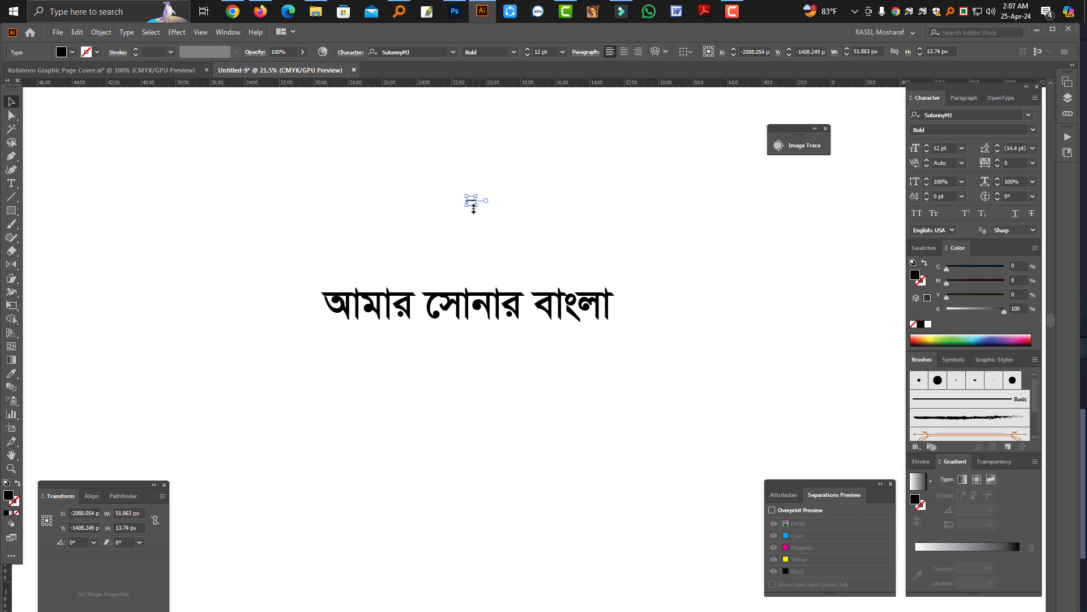
left_click_drag(474, 208, 684, 214)
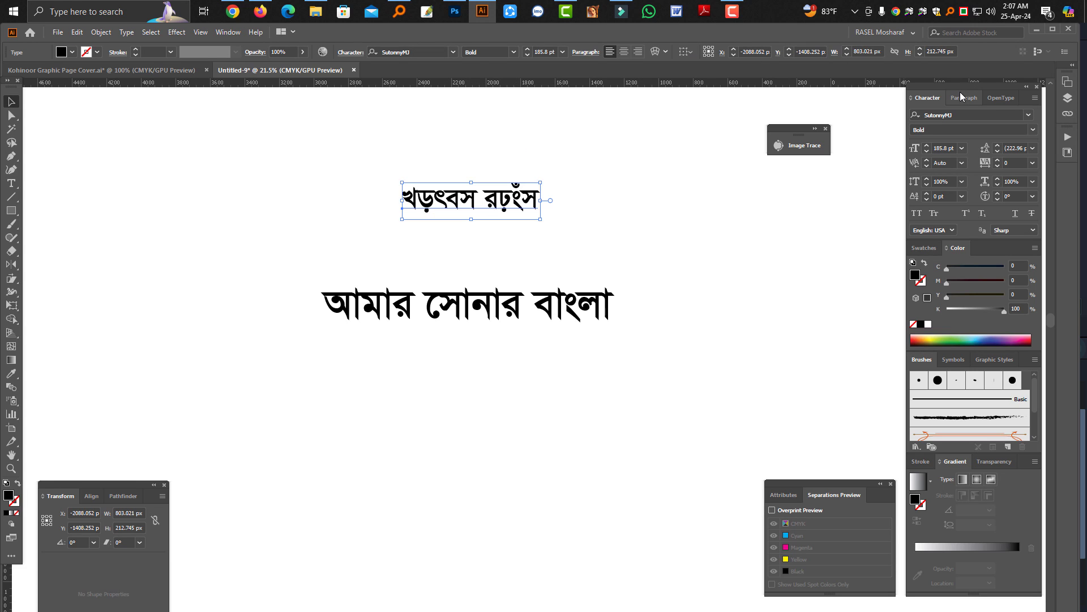
Set the font of the upper placeholder line to Arial Regular.
left_click(967, 113)
type("Ariual")
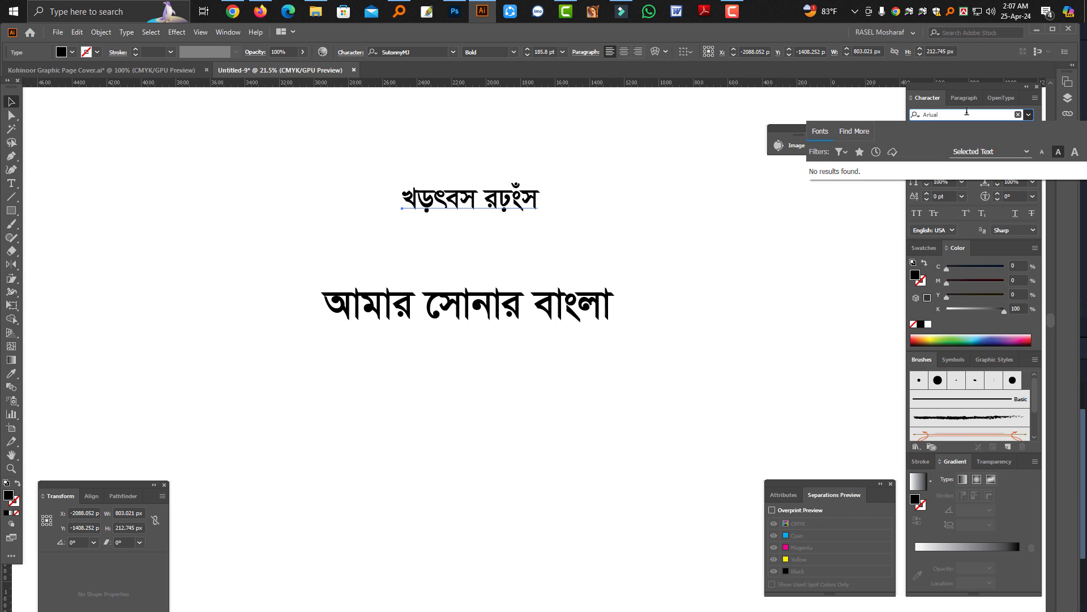
key("ctrl+a")
type("R")
type("Arial")
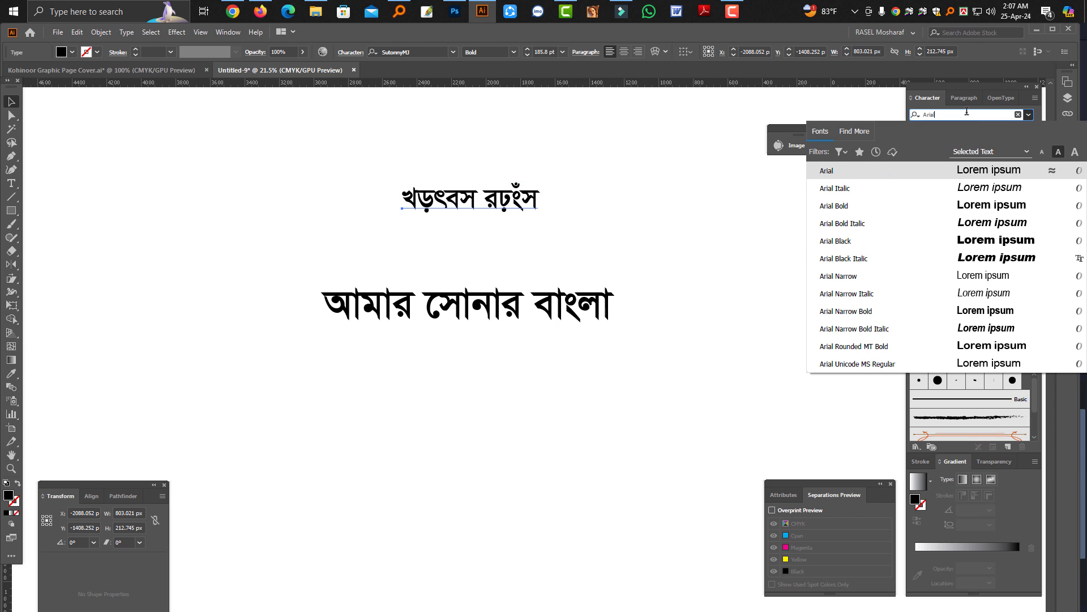
left_click(951, 172)
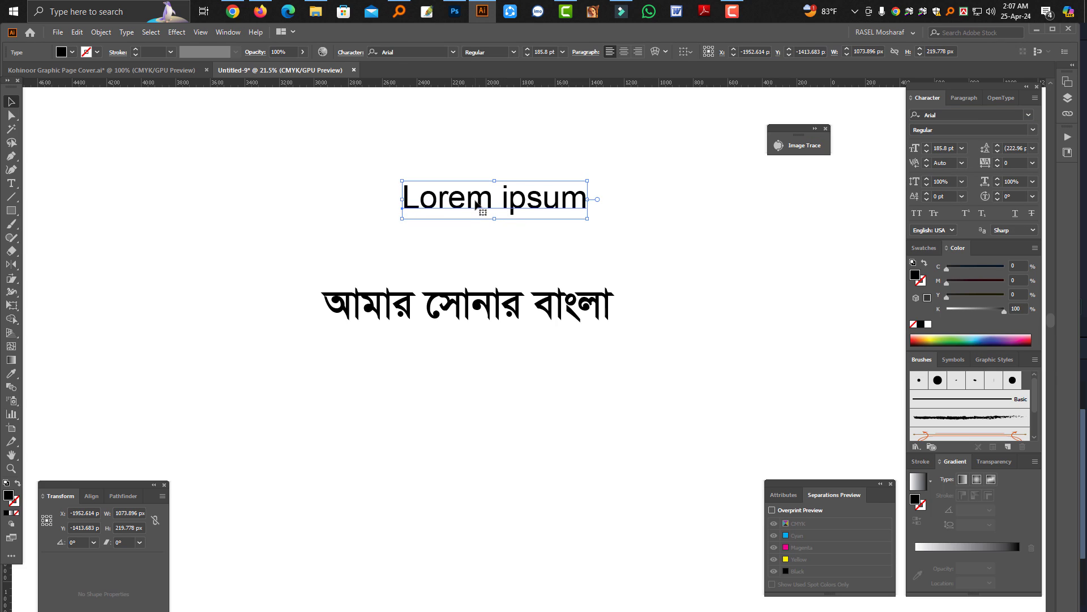
Apply All Caps to the whole Lorem ipsum line and move it closer above the Bengali line.
key("Return")
key("ctrl+a")
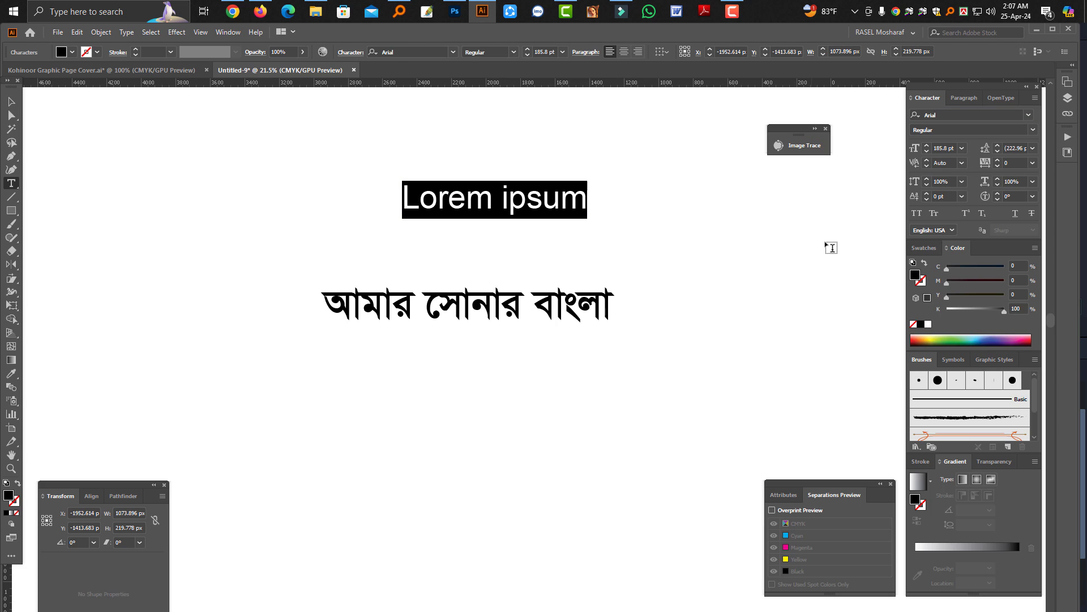
left_click(917, 213)
key("Escape")
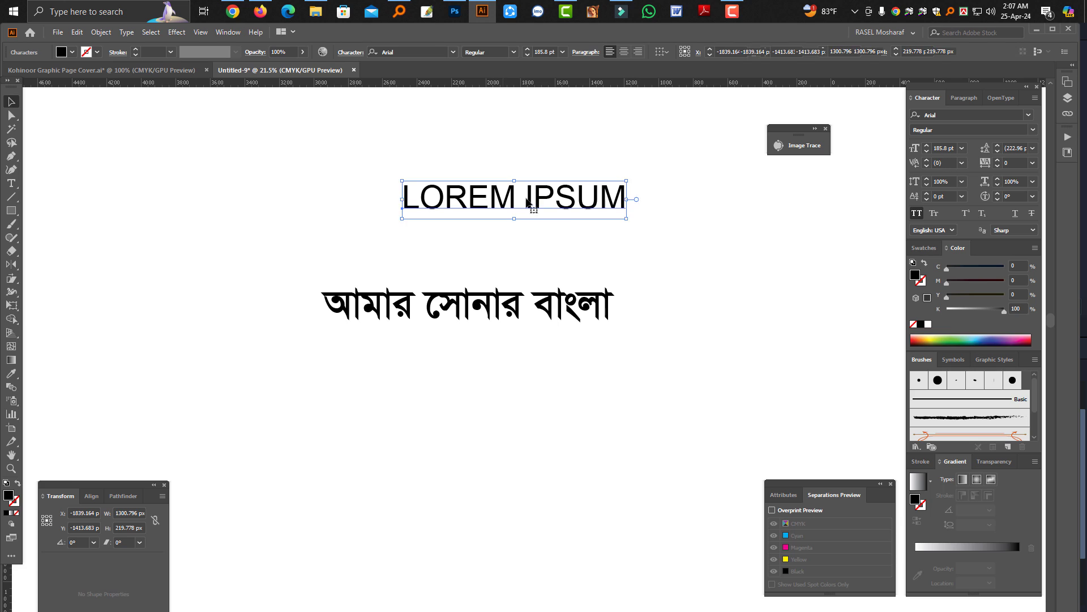
left_click_drag(509, 216, 432, 249)
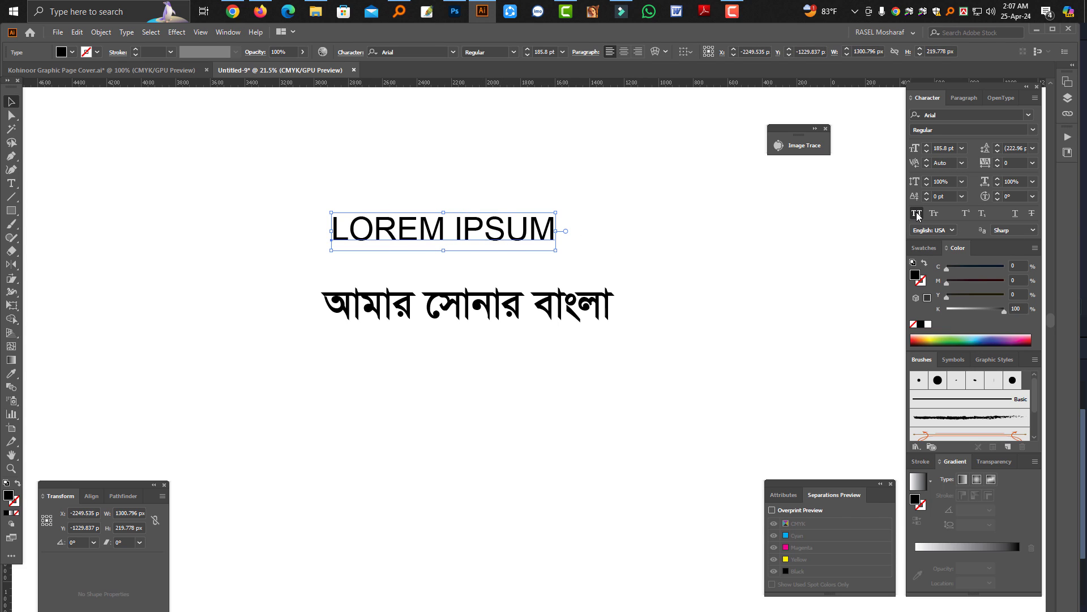
Try Small Caps on the Lorem ipsum line, return it to normal case and deselect it.
left_click(935, 214)
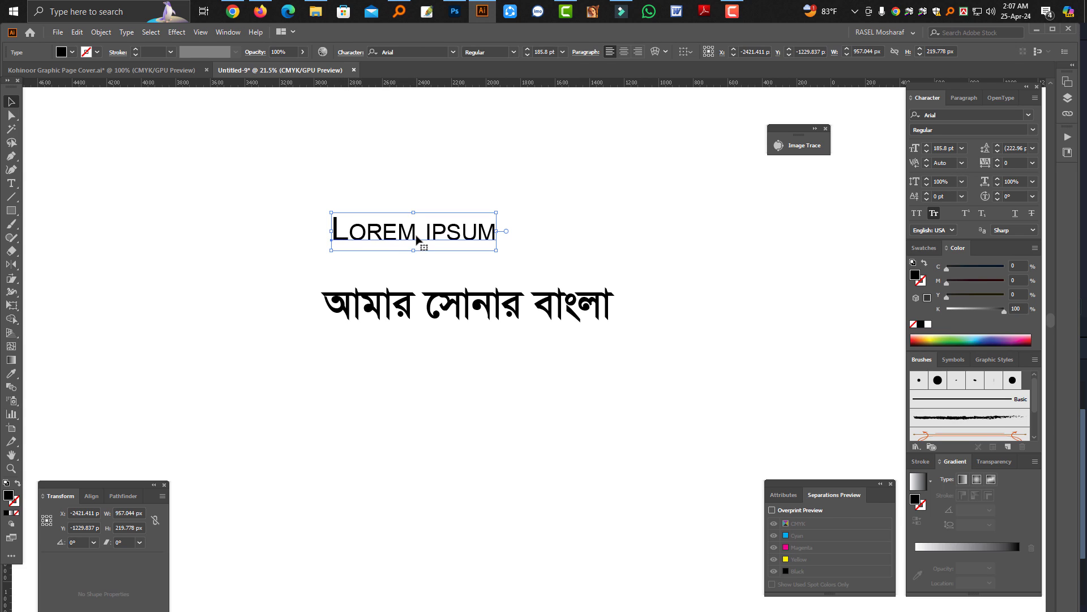
left_click(934, 214)
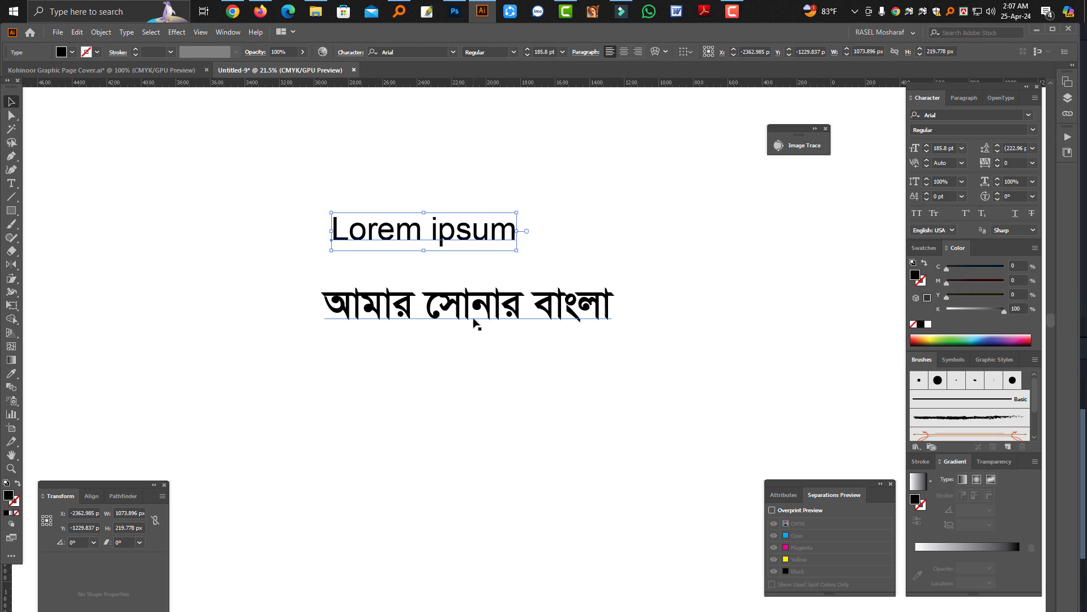
left_click(1032, 213)
left_click(1026, 216)
left_click(559, 368)
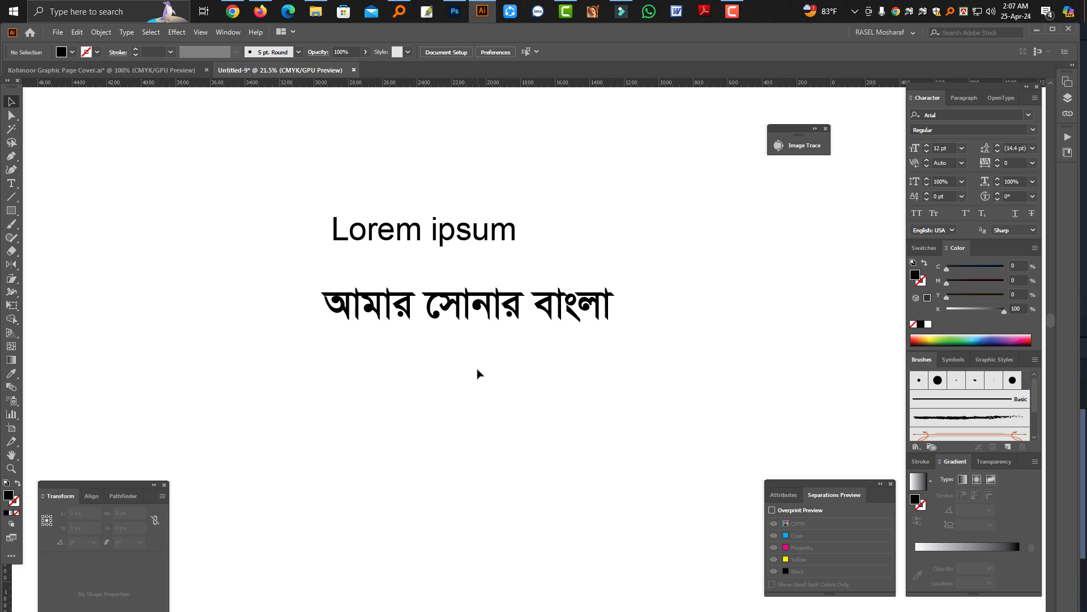
Show the hidden characters of both text lines and hide all panels for a closer view.
left_click_drag(449, 359, 398, 376)
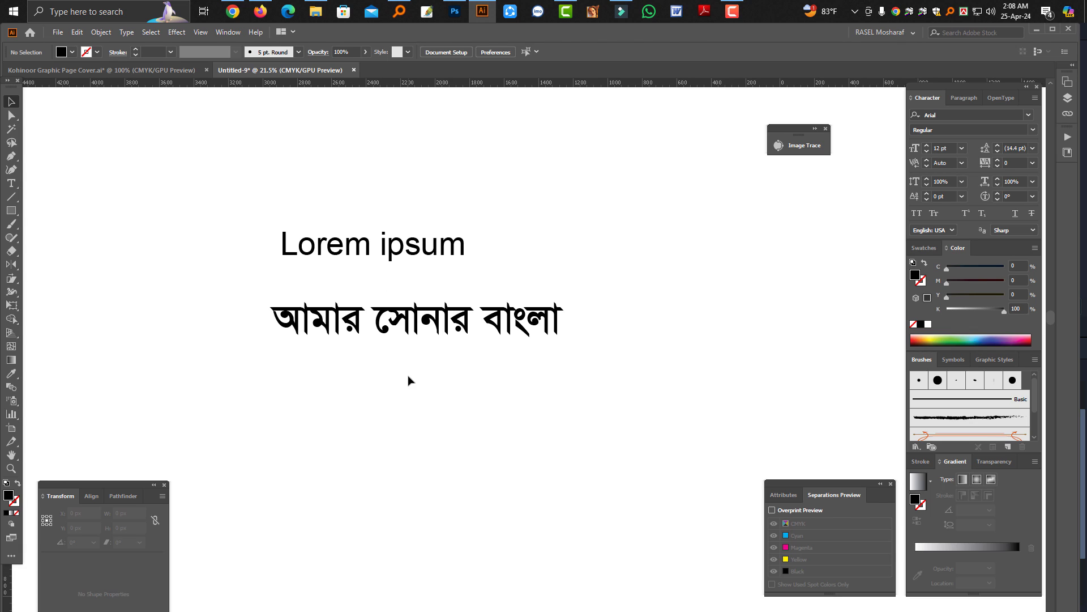
key("alt+ctrl+i")
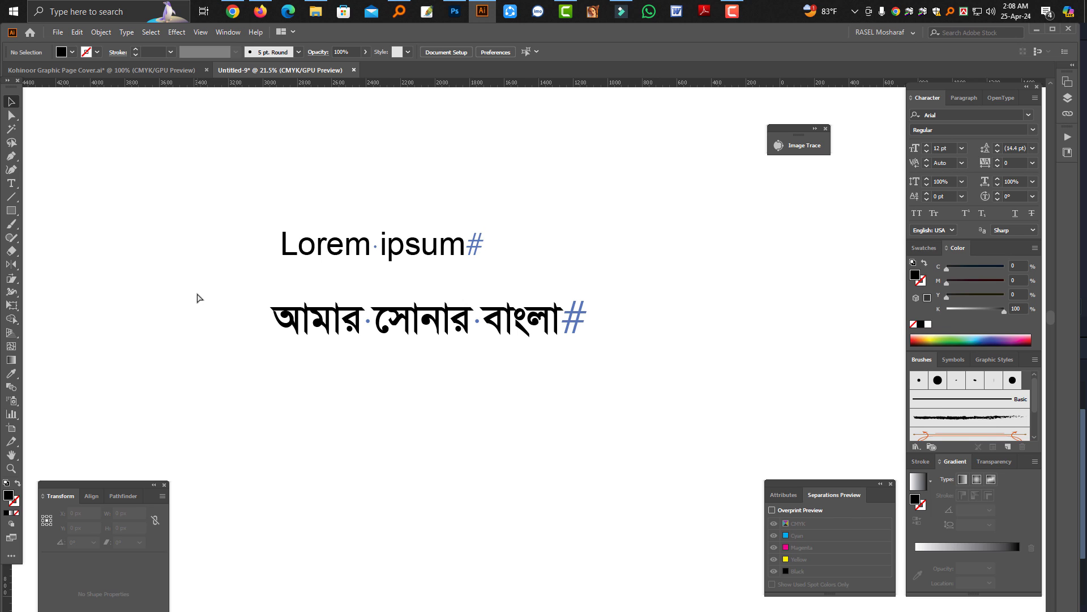
scroll(576, 374, "up", 4)
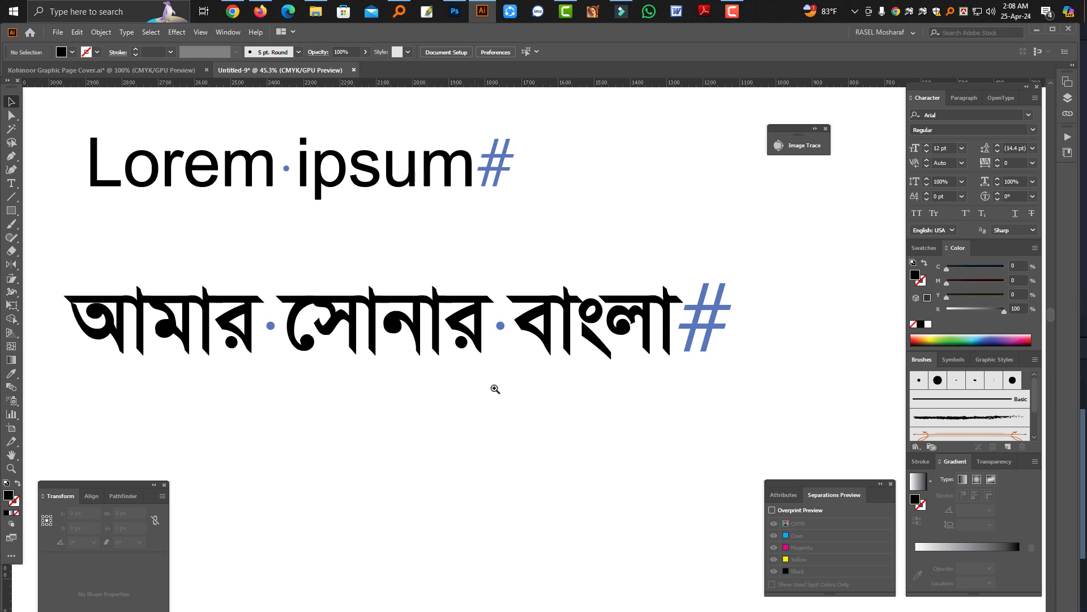
key("Tab")
scroll(518, 397, "down", 2)
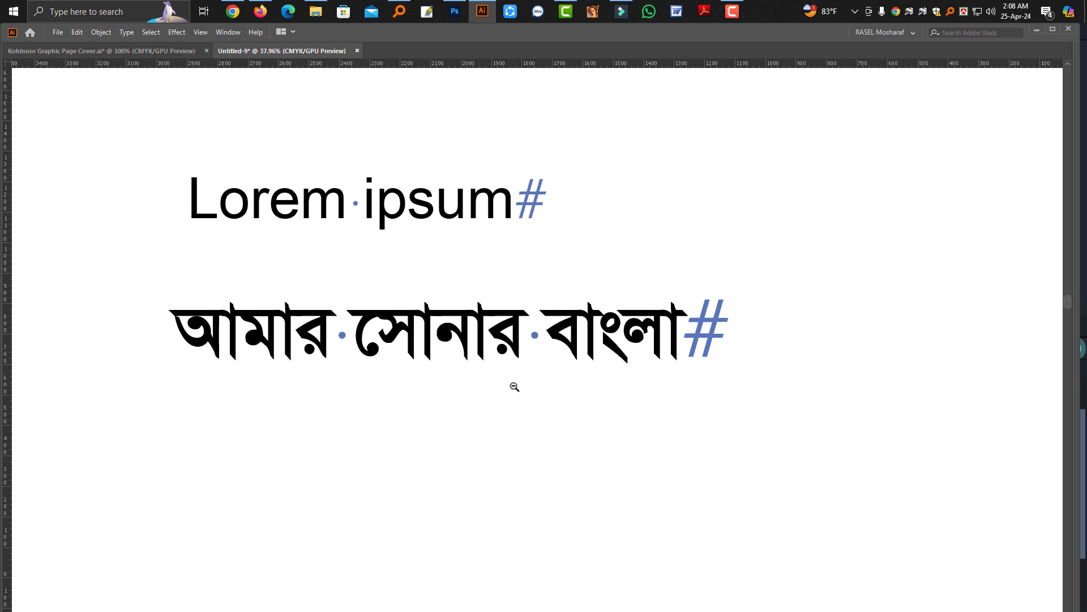
Switch to the Kohinoor Graphic Page Cover document and display its hidden characters.
left_click(129, 53)
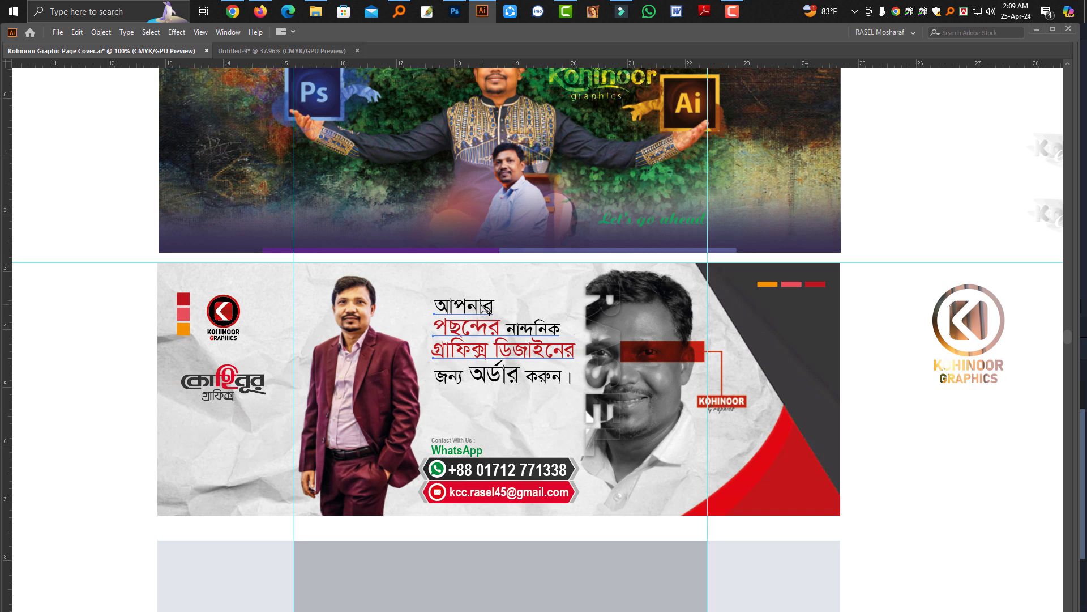
key("ctrl+alt+i")
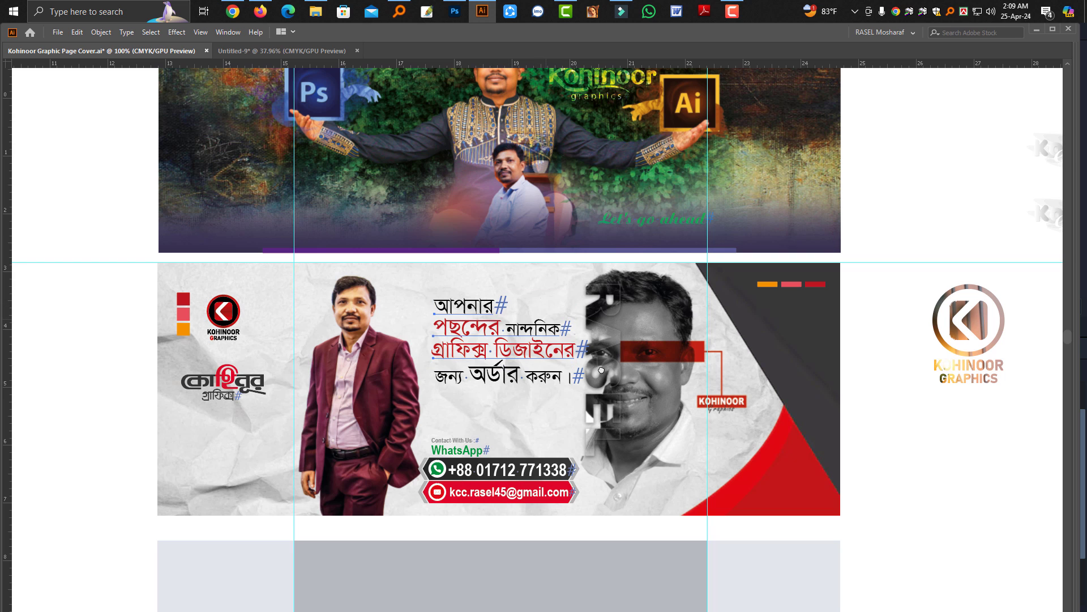
Examine the hidden character marks on the logos, cover banners and posters, ending close up on the red poster's service list.
left_click_drag(610, 288, 815, 453)
left_click_drag(791, 195, 774, 447)
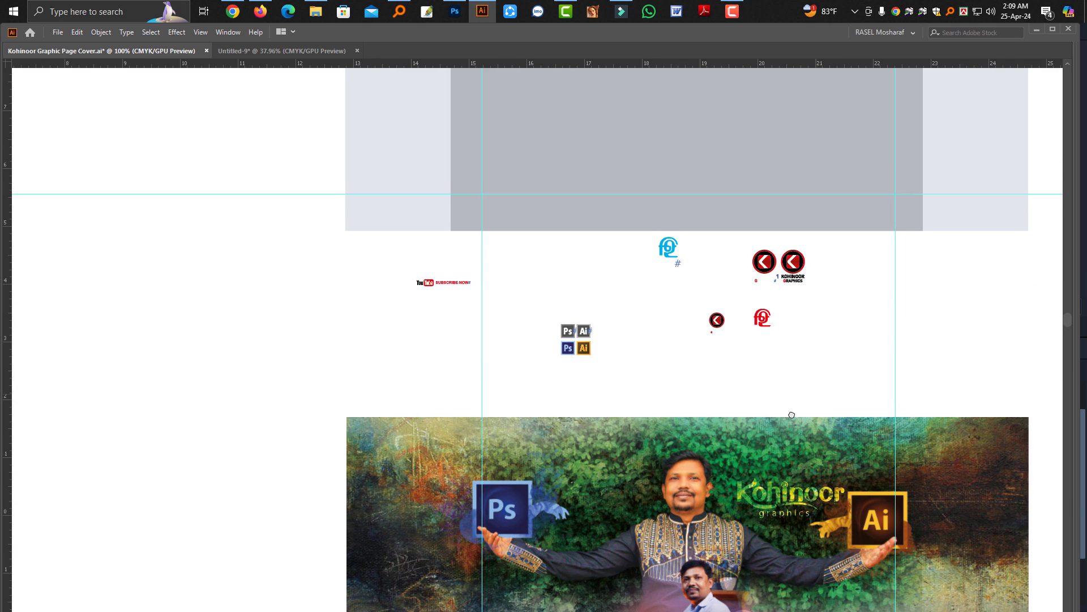
left_click_drag(876, 350, 630, 431)
left_click_drag(824, 462, 436, 427)
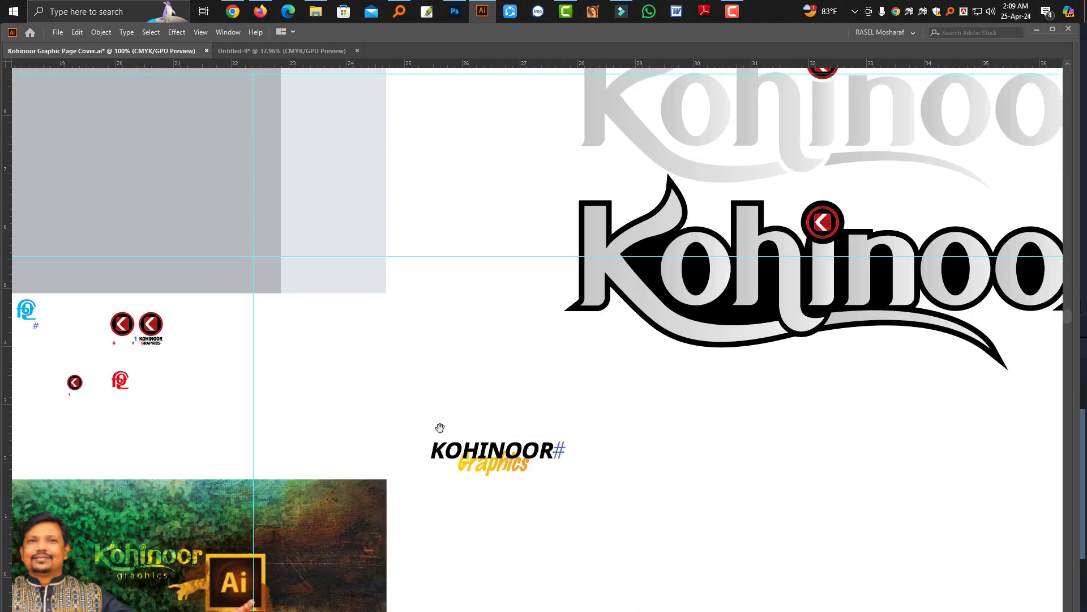
left_click_drag(612, 466, 488, 461)
scroll(692, 307, "down", 6)
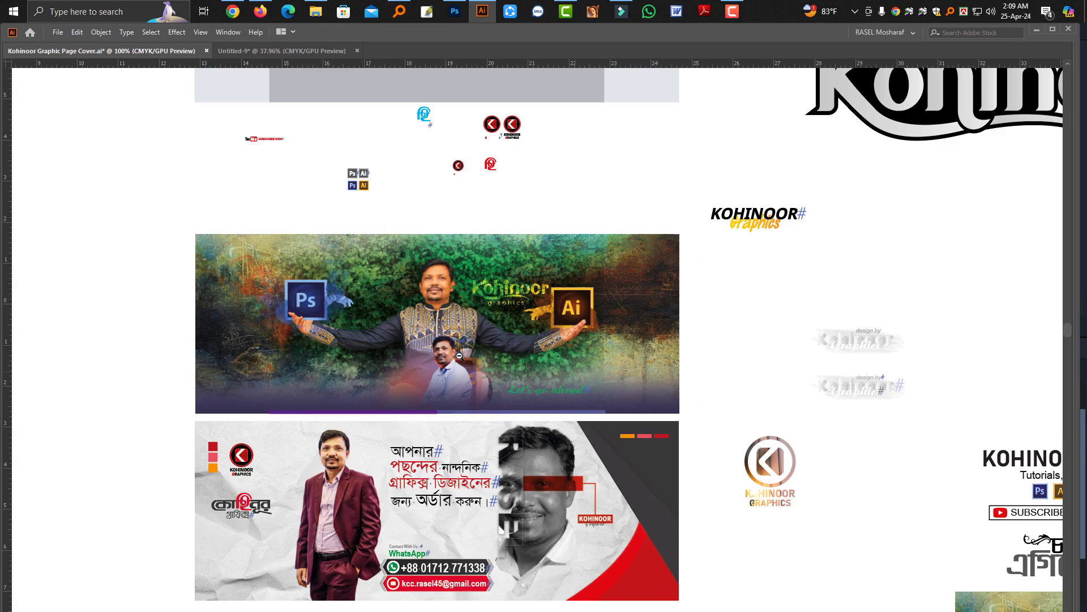
scroll(294, 340, "down", 4)
scroll(294, 340, "left", 5)
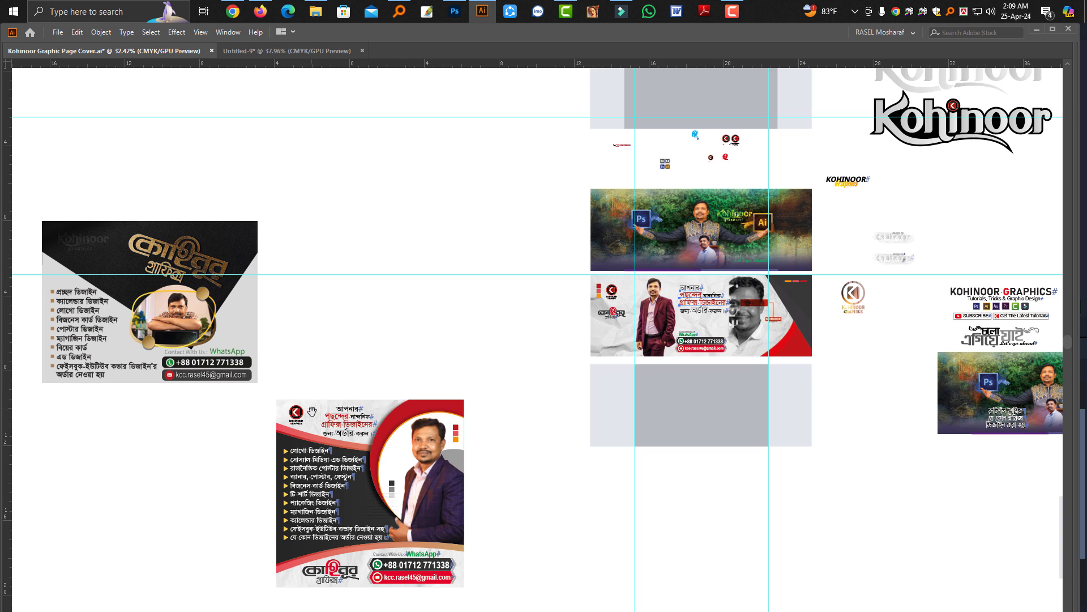
scroll(178, 289, "down", 1)
scroll(179, 289, "left", 1)
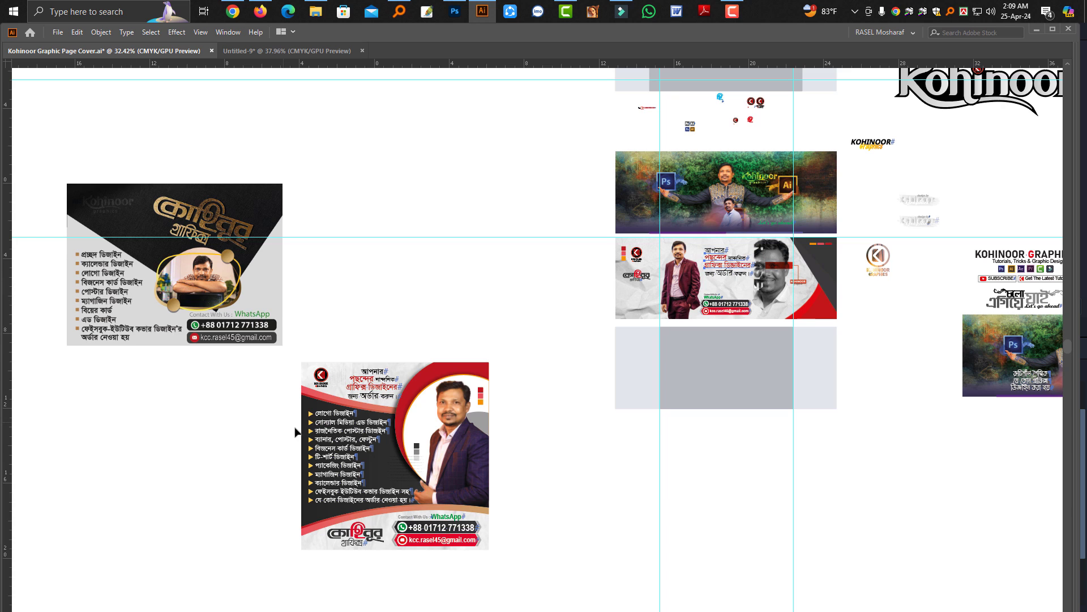
left_click(105, 298)
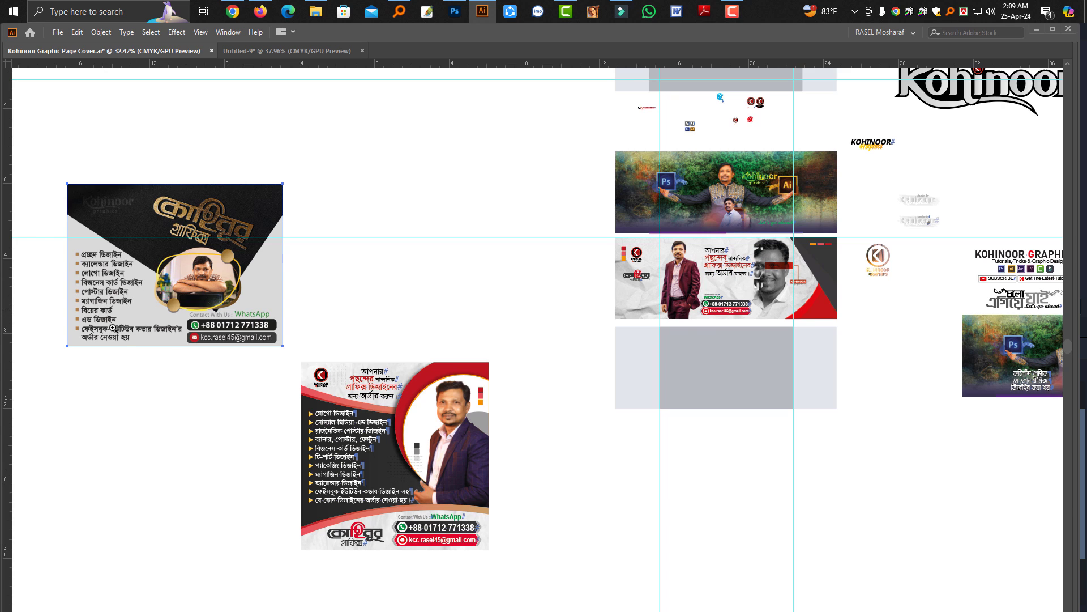
key("v")
key("h")
scroll(250, 447, "down", 1)
scroll(361, 371, "up", 5)
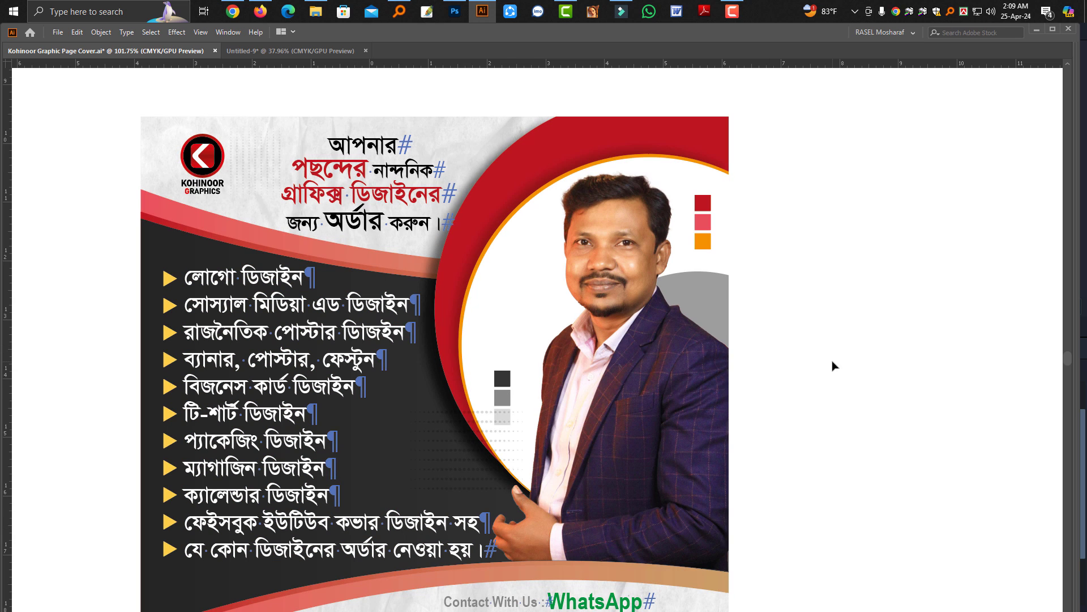
Select the service list on the red poster, turn off the hidden characters and clear the selection.
left_click(298, 334)
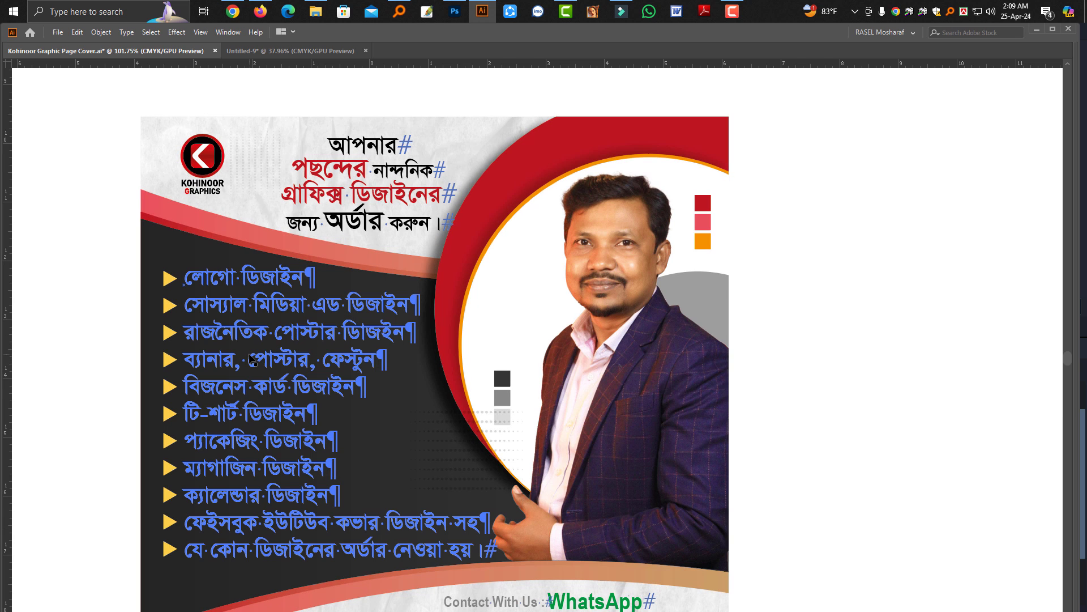
key("ctrl+alt+i")
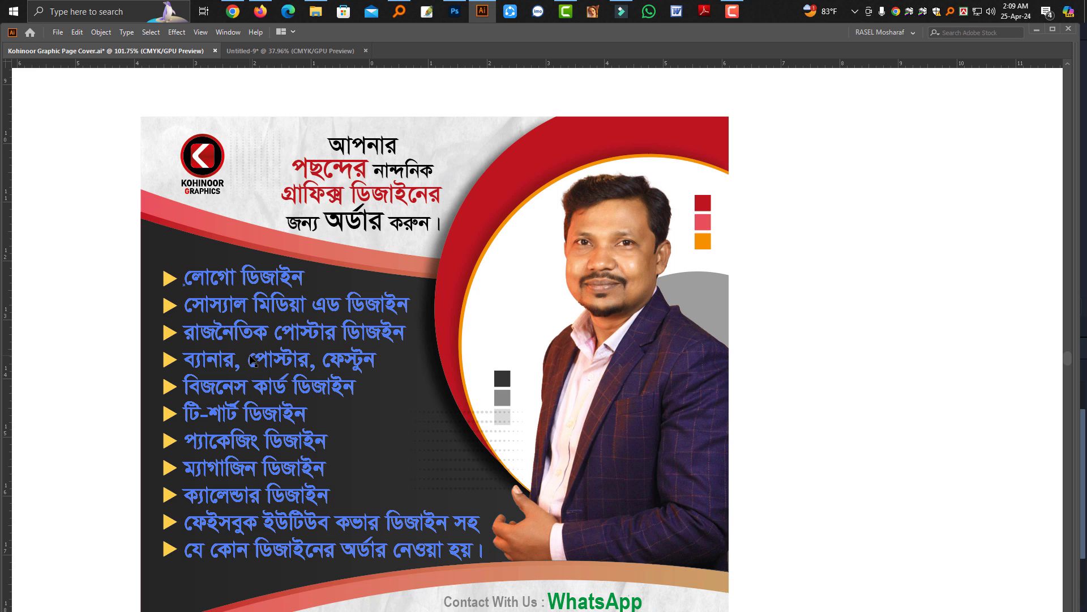
left_click(1016, 552)
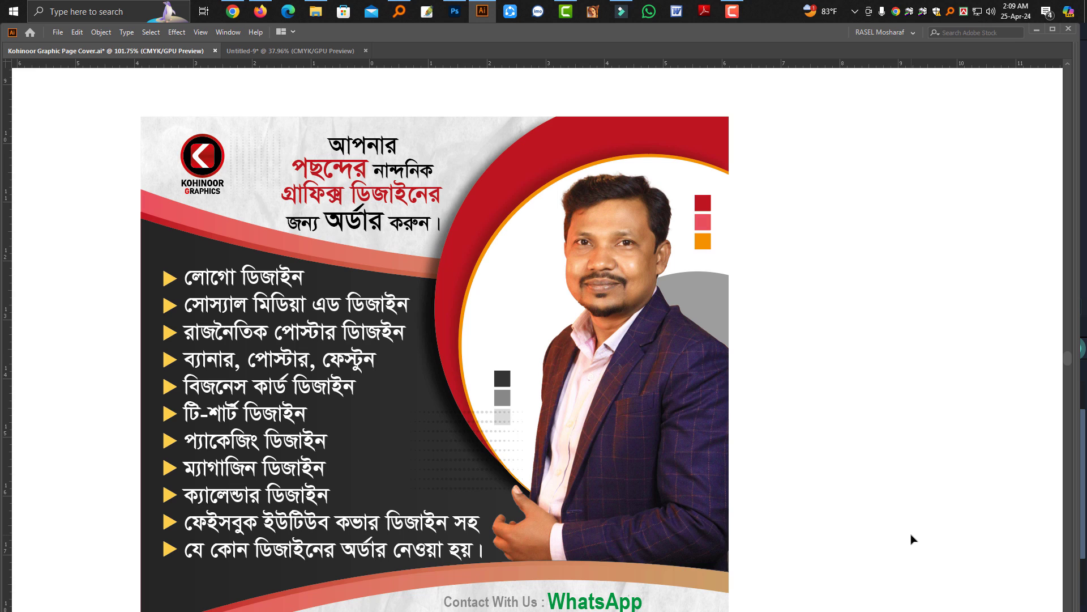
Toggle the hidden characters on and off once more, and look up the Show Hidden Characters command without applying it.
key("ctrl+alt+i")
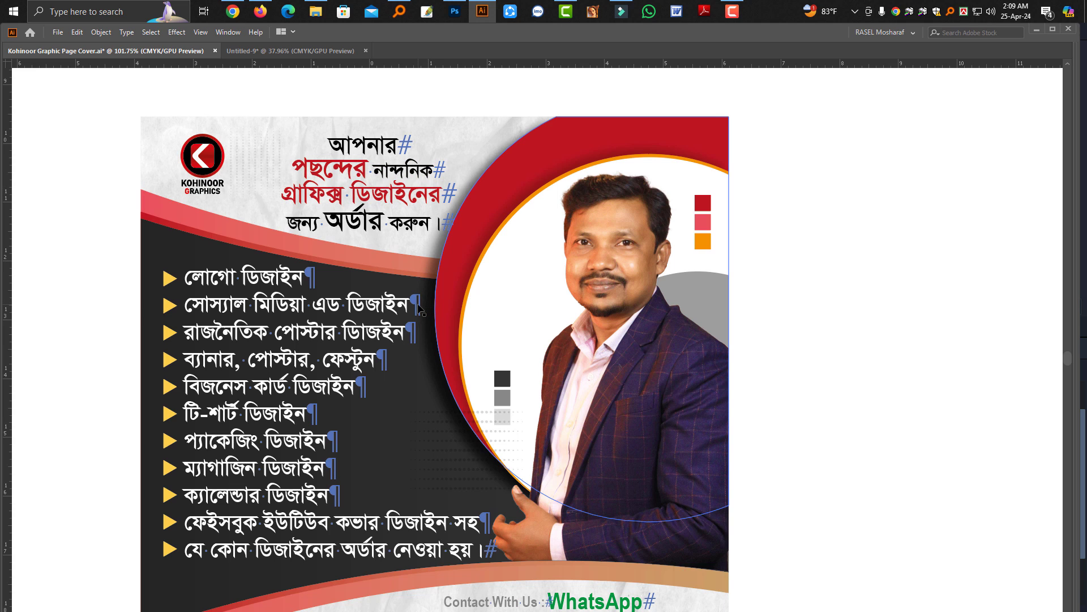
key("ctrl+alt+i")
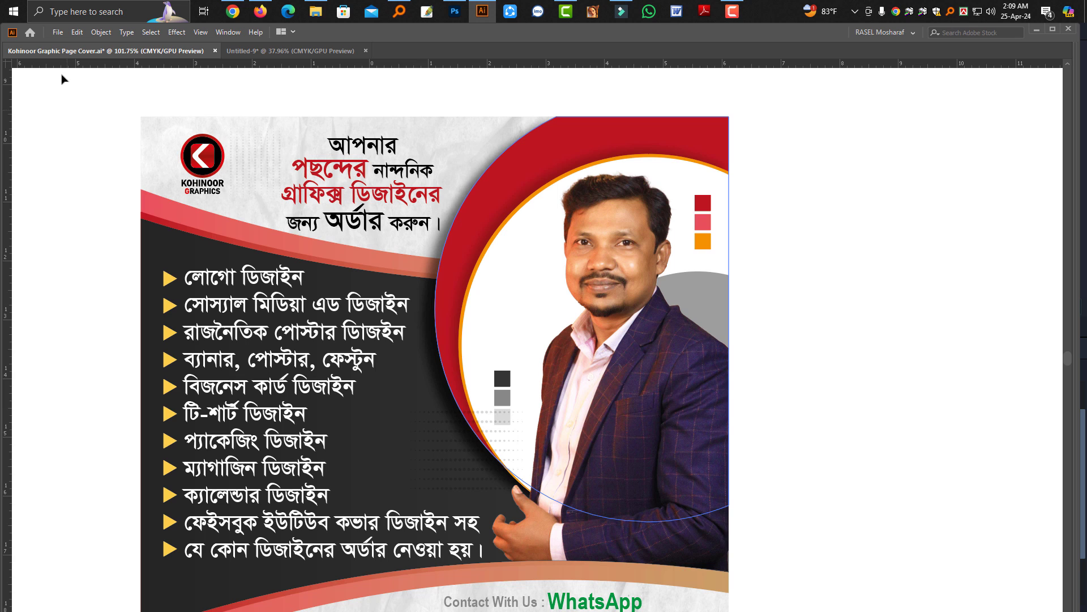
left_click(127, 32)
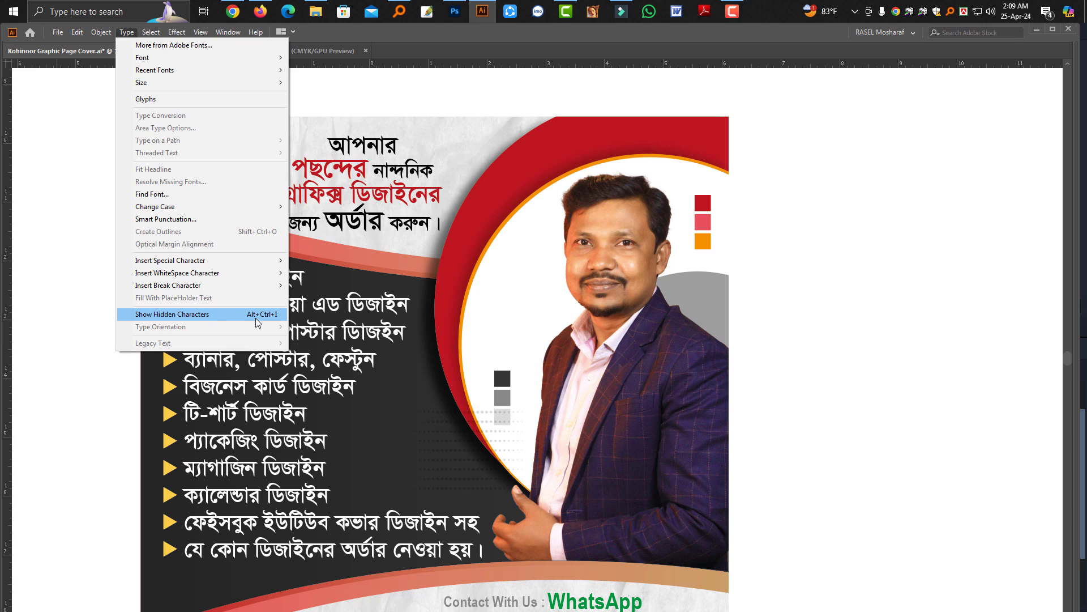
left_click(770, 312)
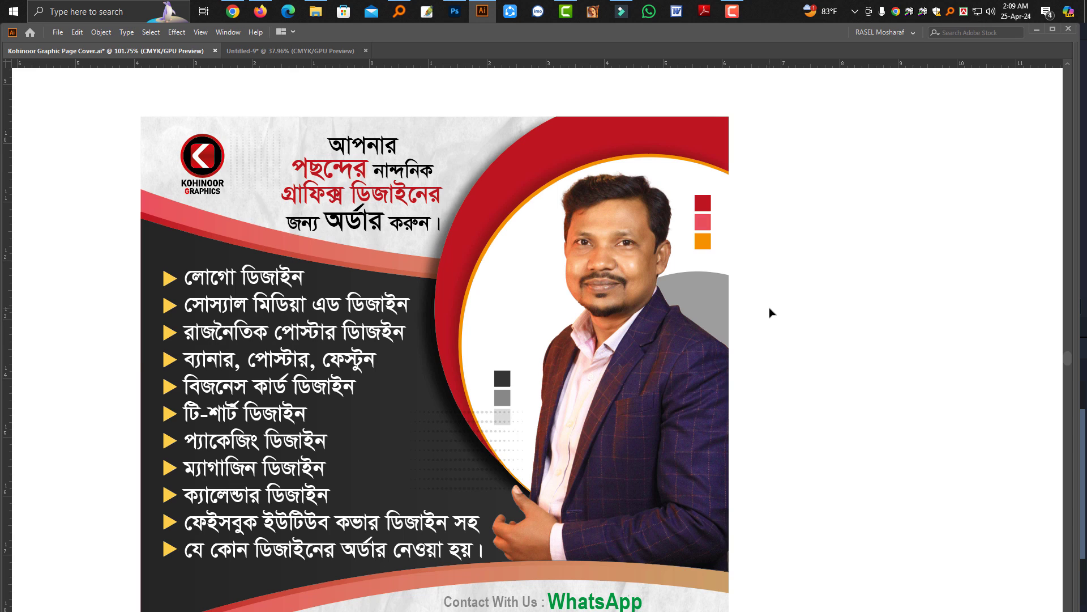
scroll(510, 351, "down", 6, "alt")
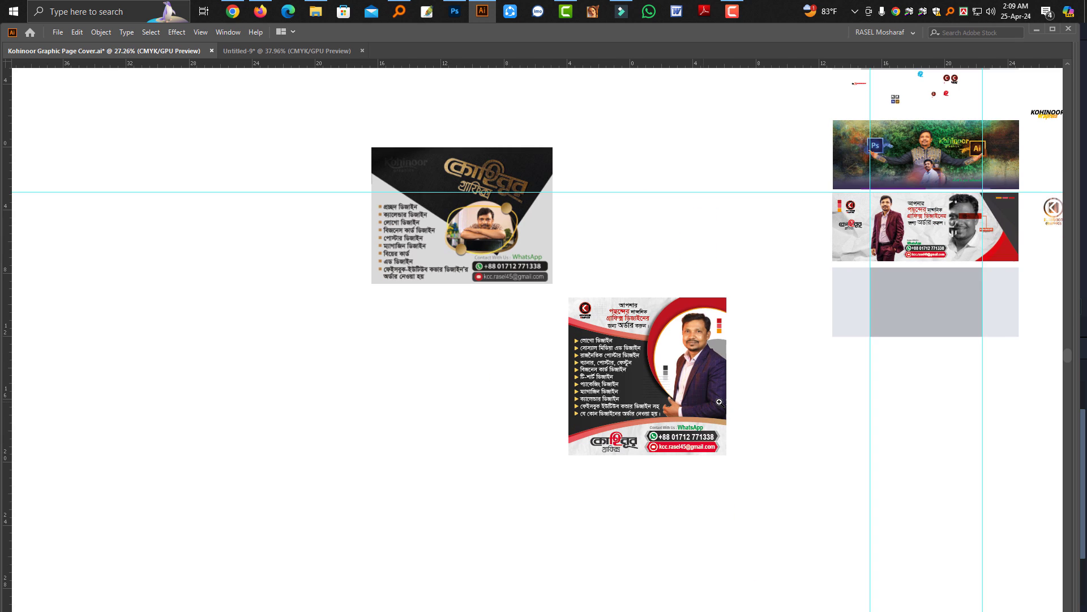
left_click_drag(747, 393, 497, 425)
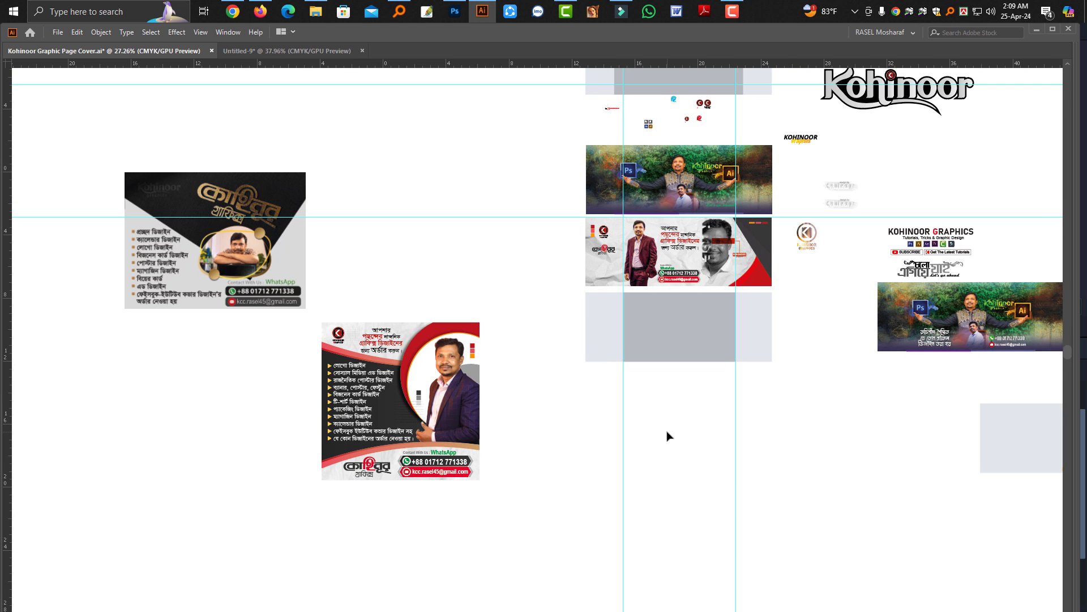